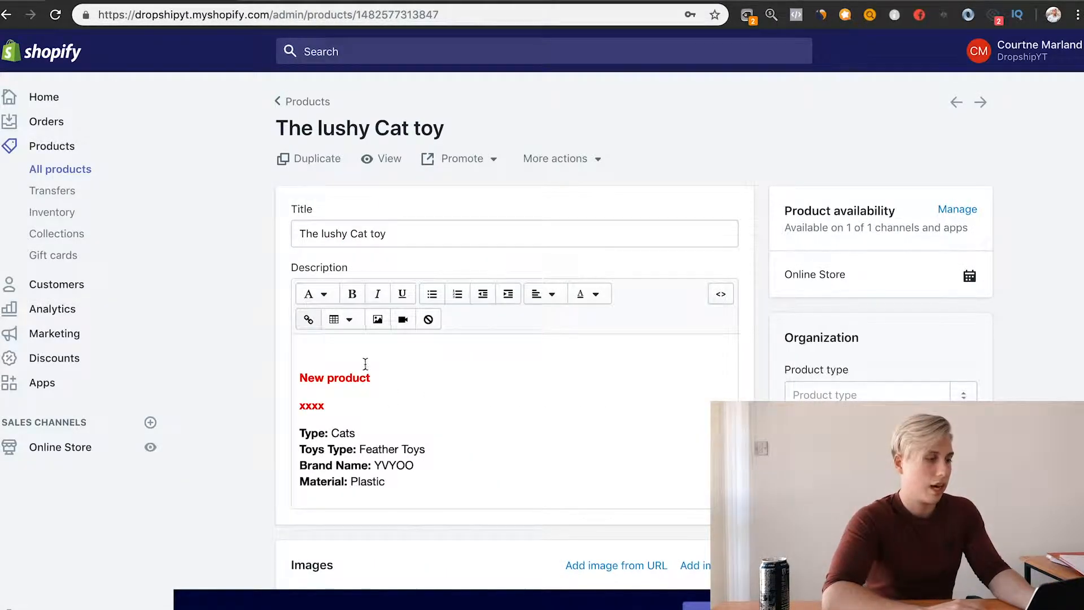
Step: Switch to the Shopify product page for The lushy Cat toy and clear its entire description
left_click(364, 364)
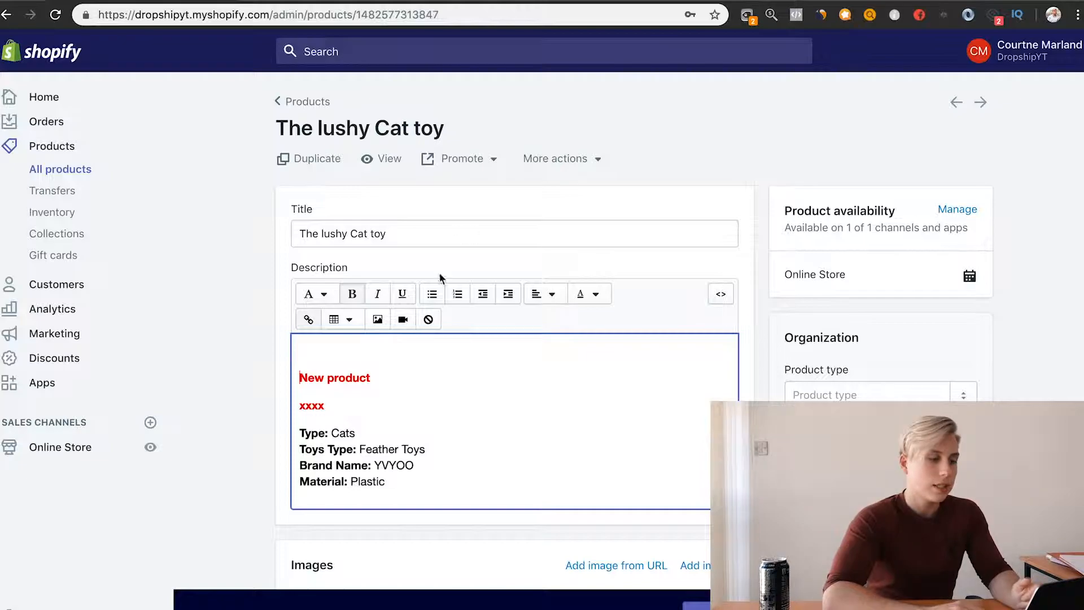
scroll(623, 449, "down", 10)
scroll(622, 452, "up", 7)
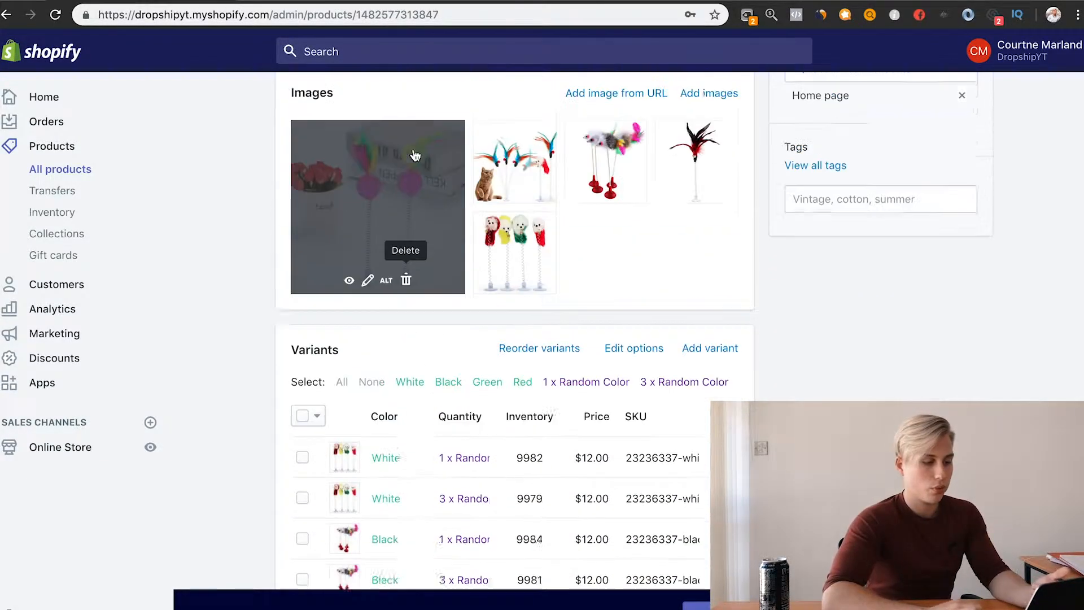
scroll(419, 255, "up", 3)
left_click(414, 377)
key("ctrl+a")
key("BackSpace")
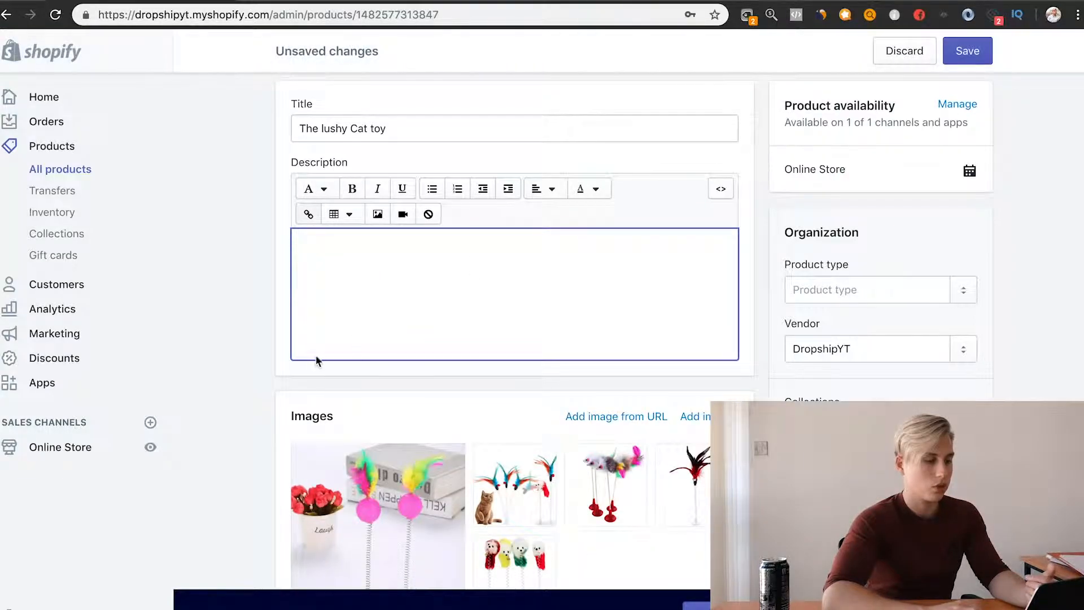
Step: Write the hook line "Do you love your cat?" in the empty product description
scroll(316, 358, "up", 3)
type("D")
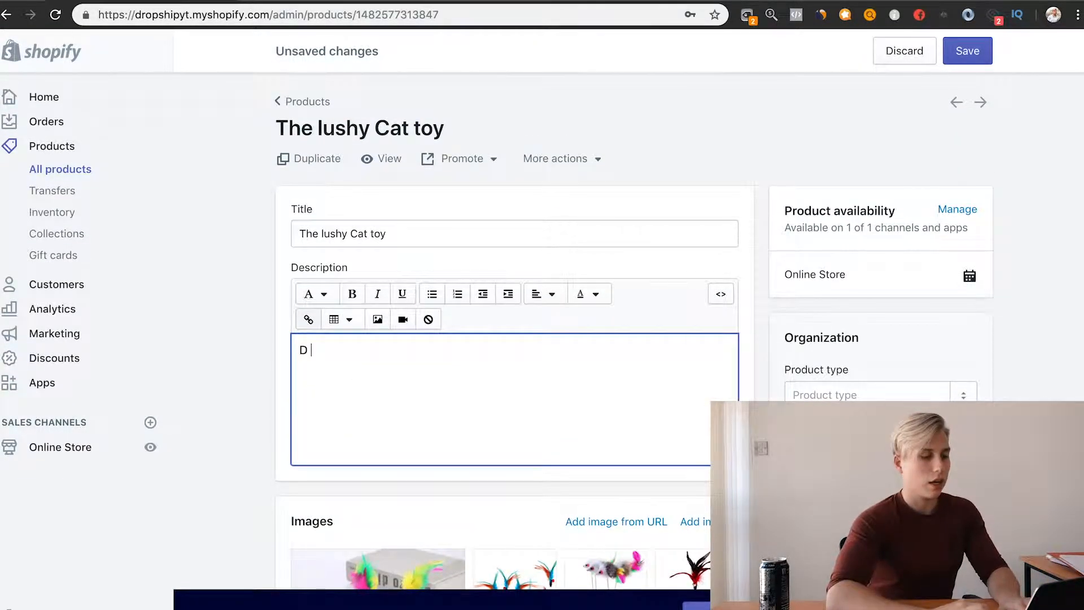
type(" you love your ca")
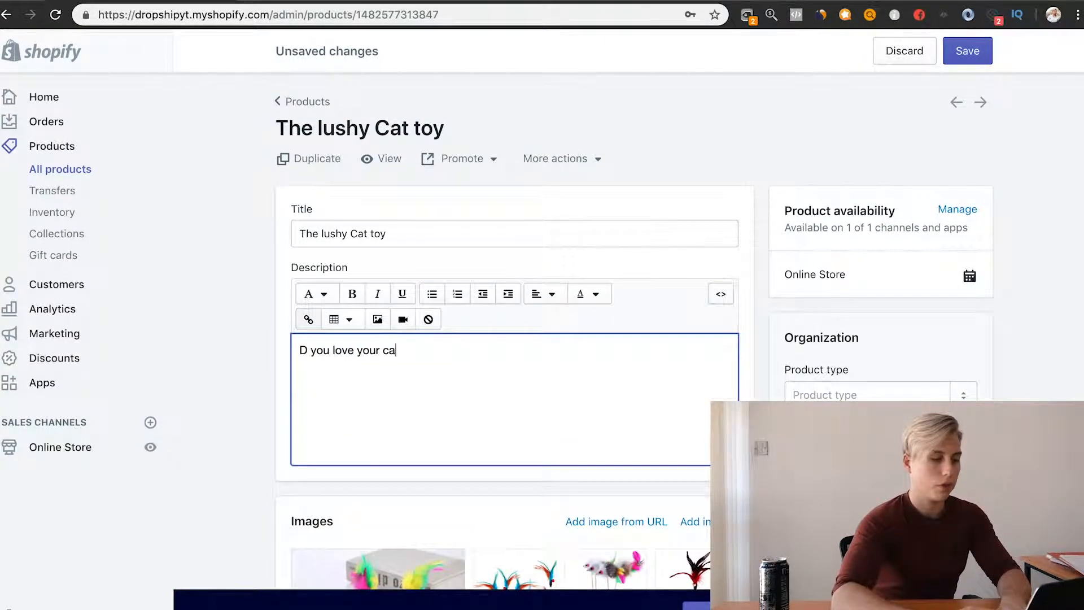
type("t?")
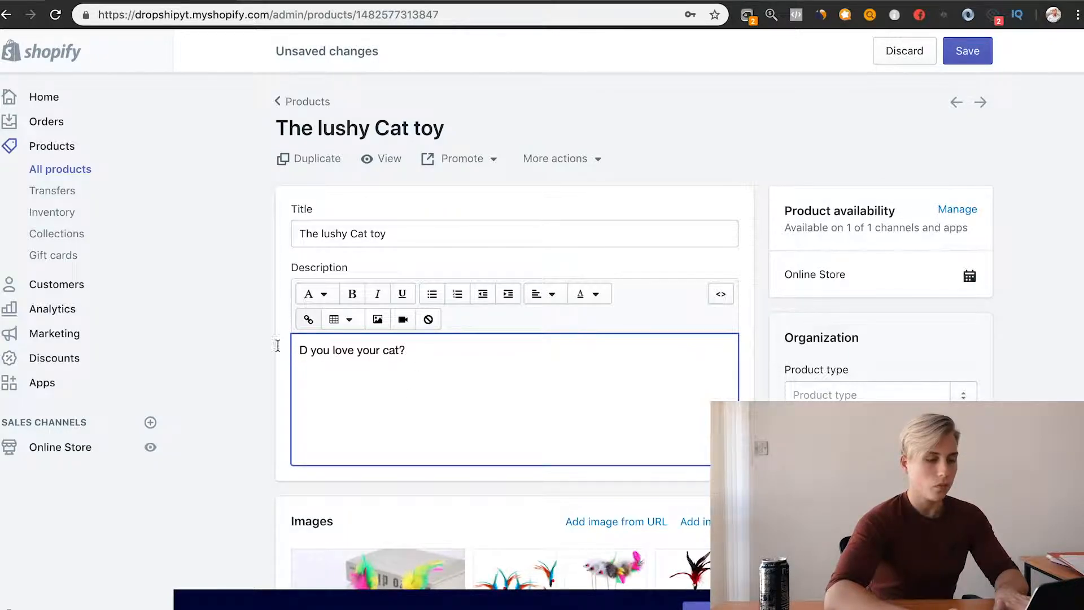
left_click(309, 350)
type("o")
key("BackSpace")
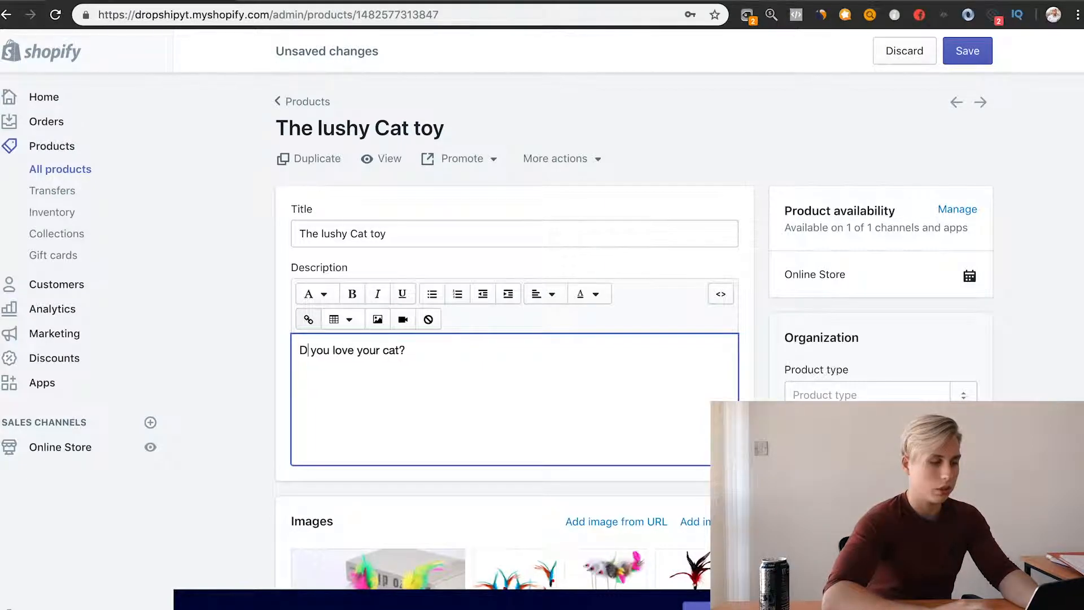
type("o")
Step: Make the whole hook line in the product description bold
key("ctrl+a")
left_click(352, 293)
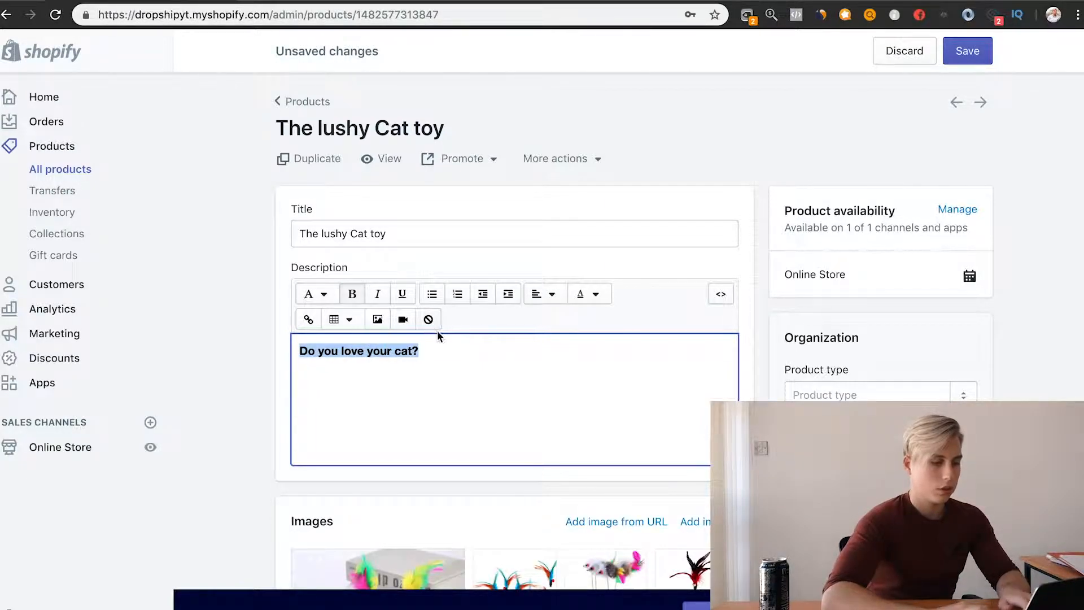
left_click(447, 358)
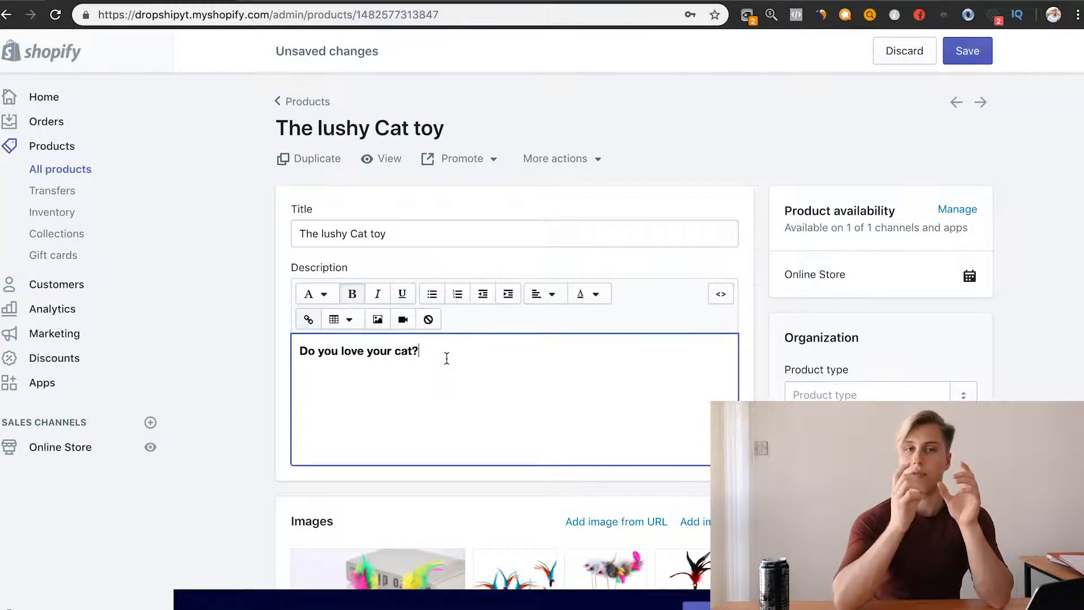
Step: Check the Hook notes in Google Docs and compare them with the wording of the hook line in the Shopify description
left_click(323, 1)
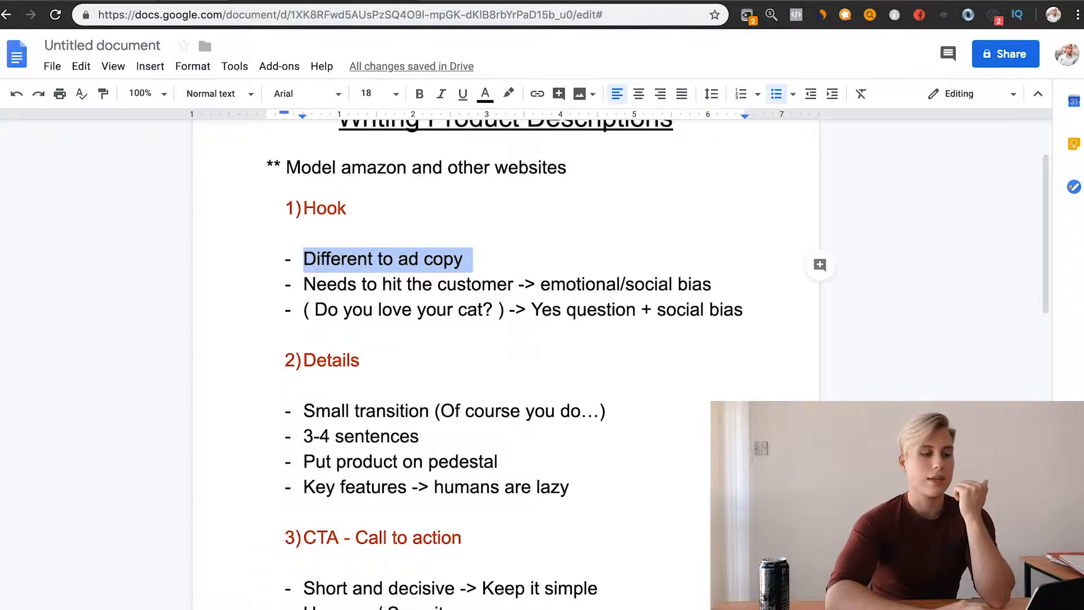
left_click(152, 1)
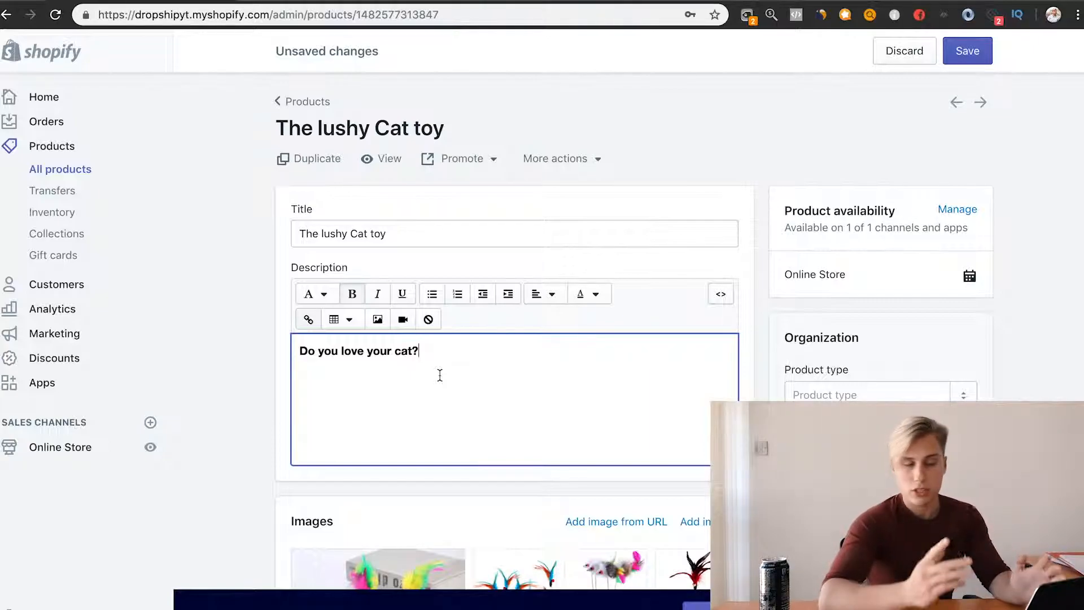
triple_click(350, 351)
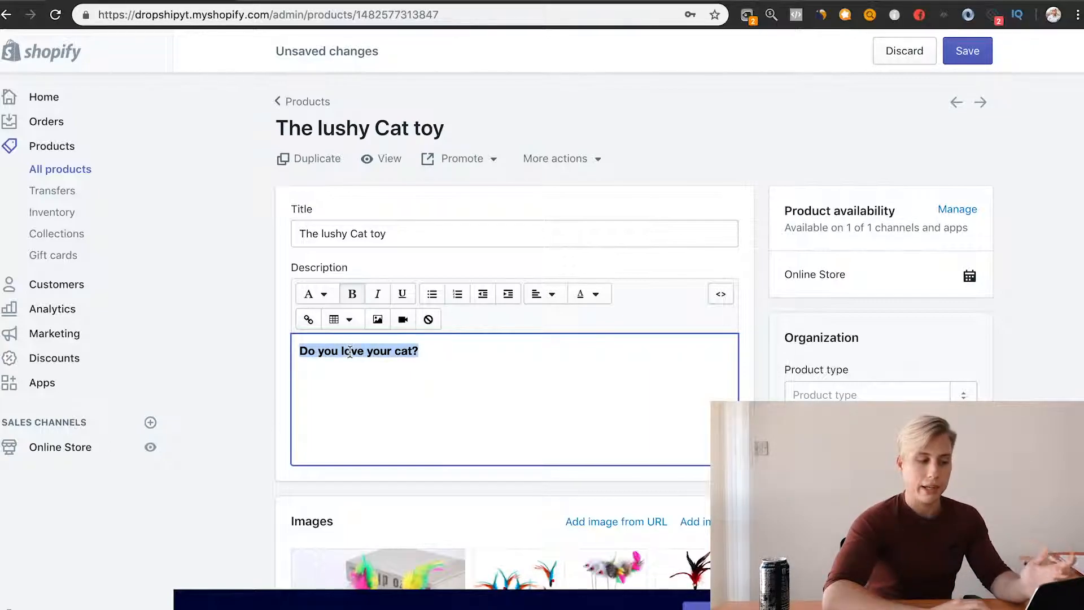
double_click(350, 351)
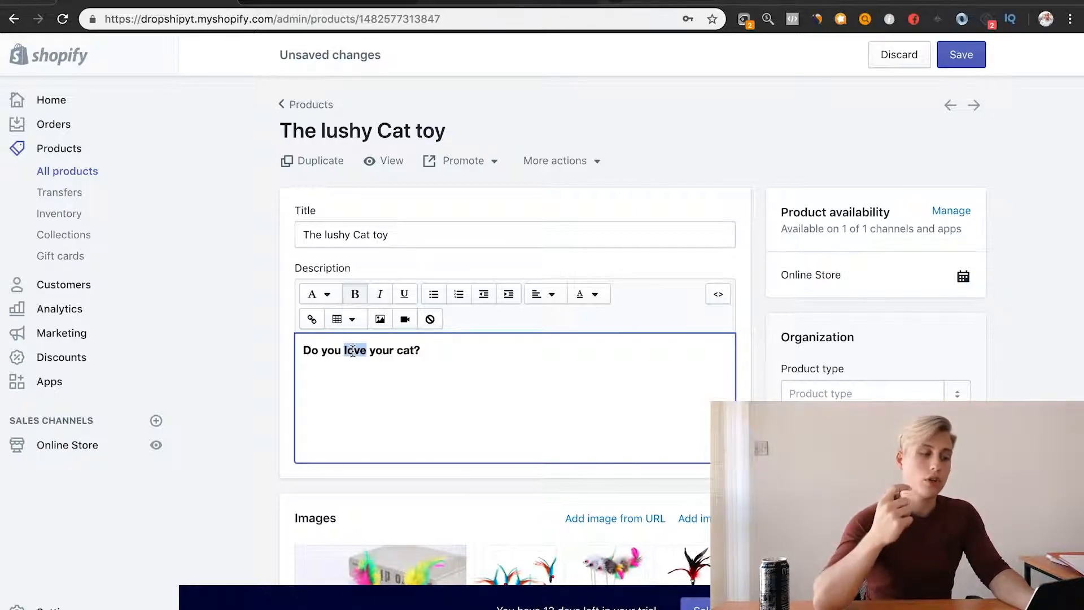
double_click(404, 354)
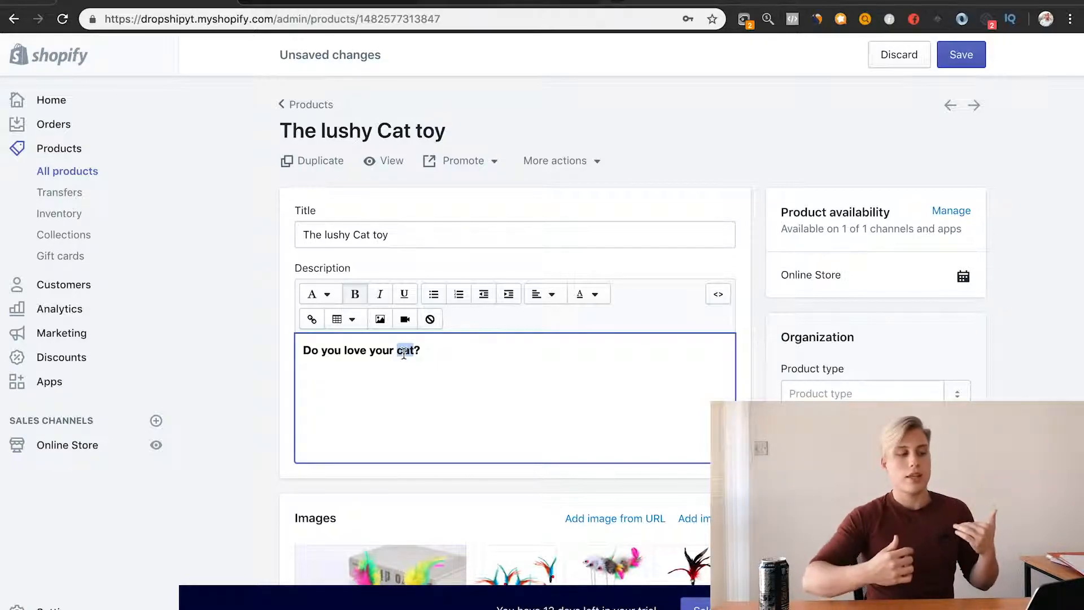
left_click(441, 350)
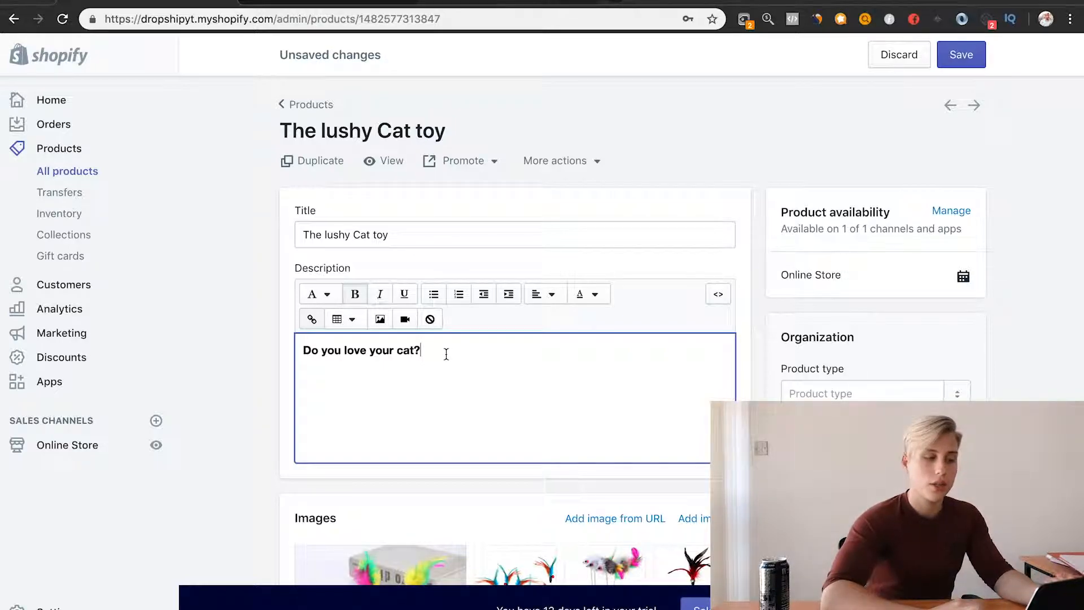
Step: Start a new paragraph below the hook line and review the Details section of the Google Docs notes before returning to Shopify
key("Return")
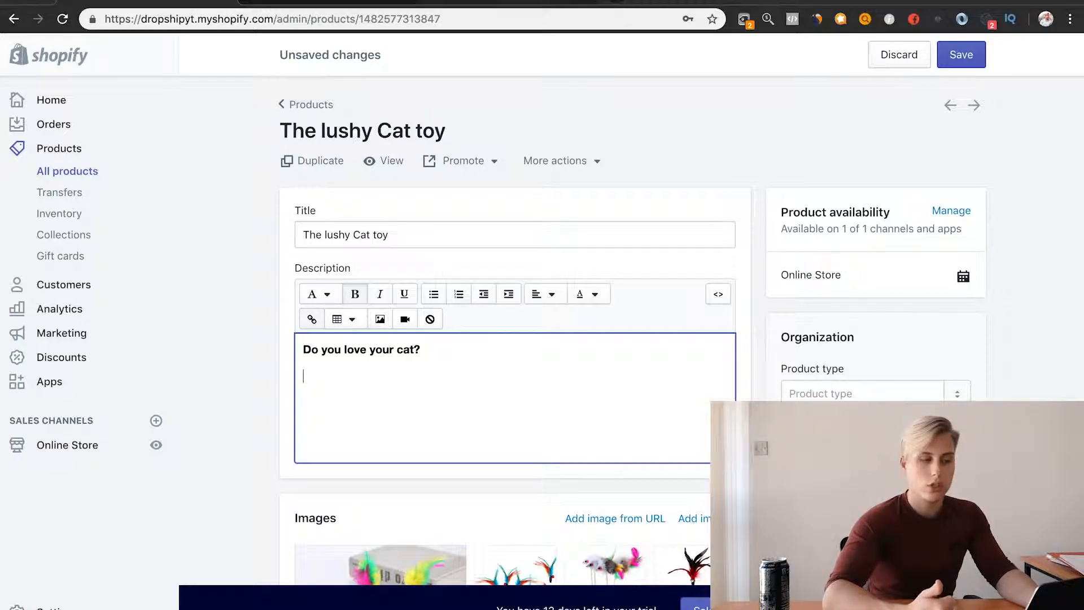
left_click(286, 2)
scroll(460, 443, "down", 2)
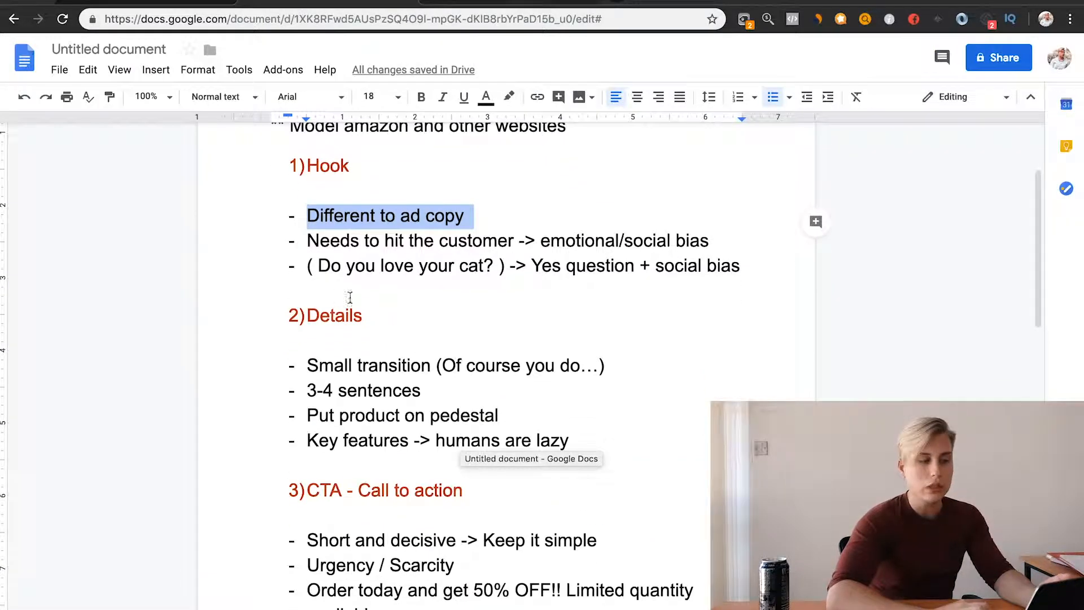
scroll(310, 326, "down", 3)
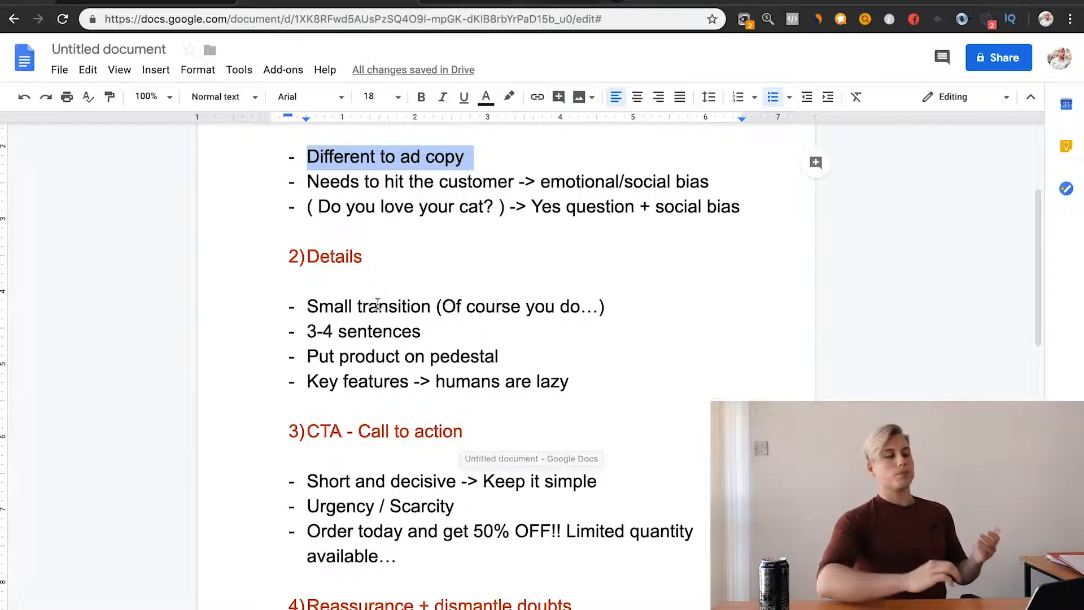
left_click(170, 6)
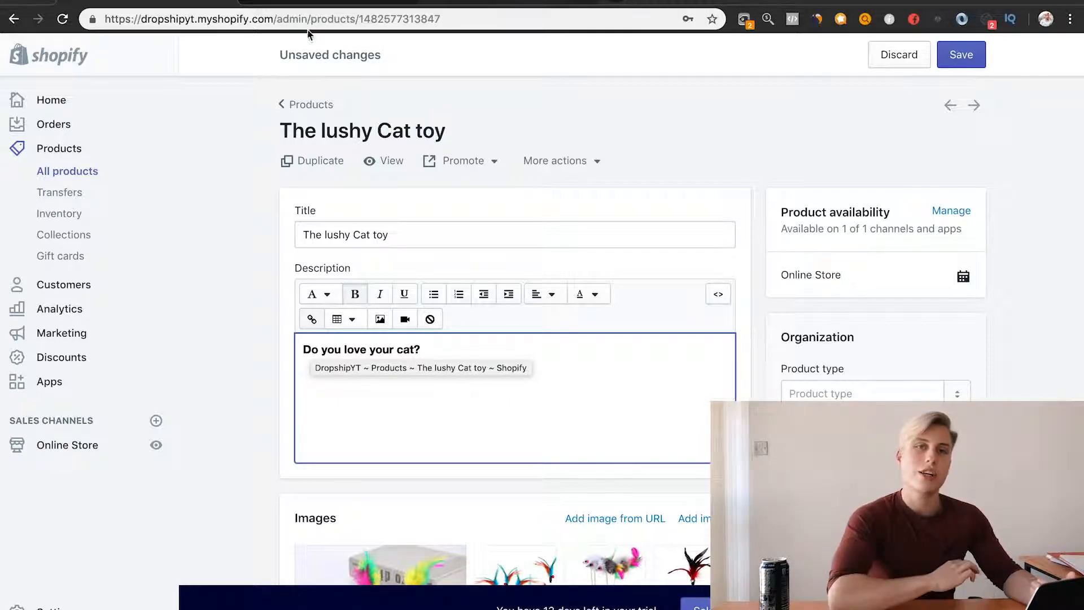
left_click(314, 1)
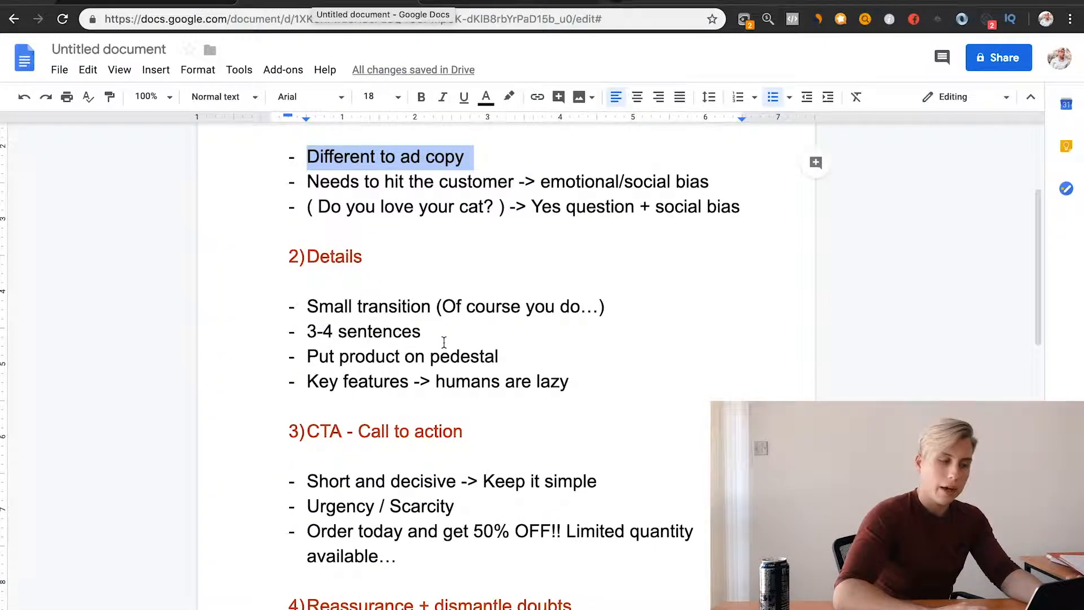
left_click(182, 2)
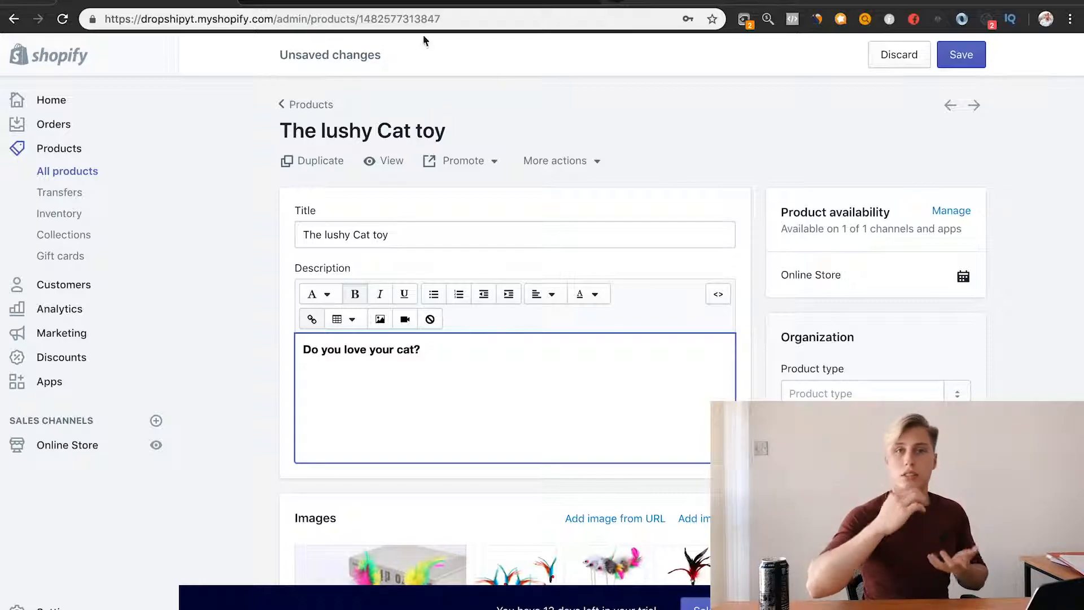
left_click(319, 1)
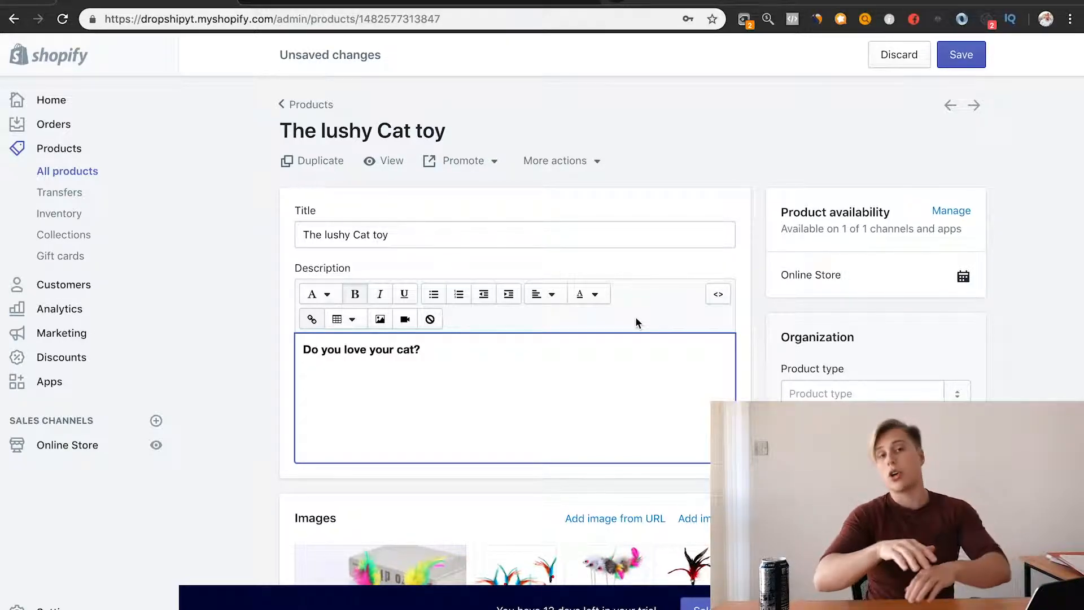
left_click(337, 2)
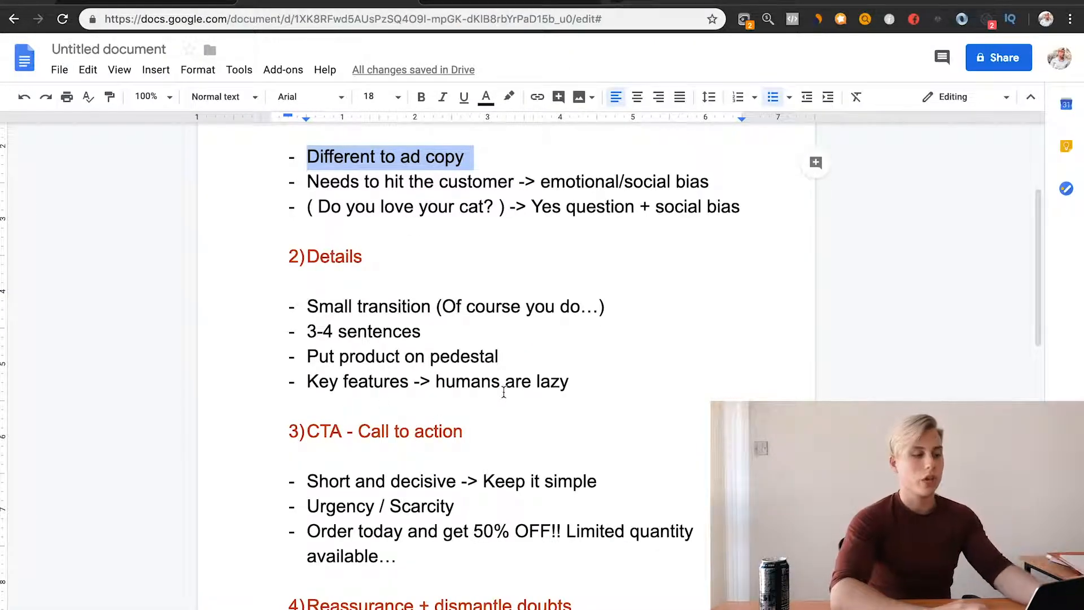
left_click(161, 4)
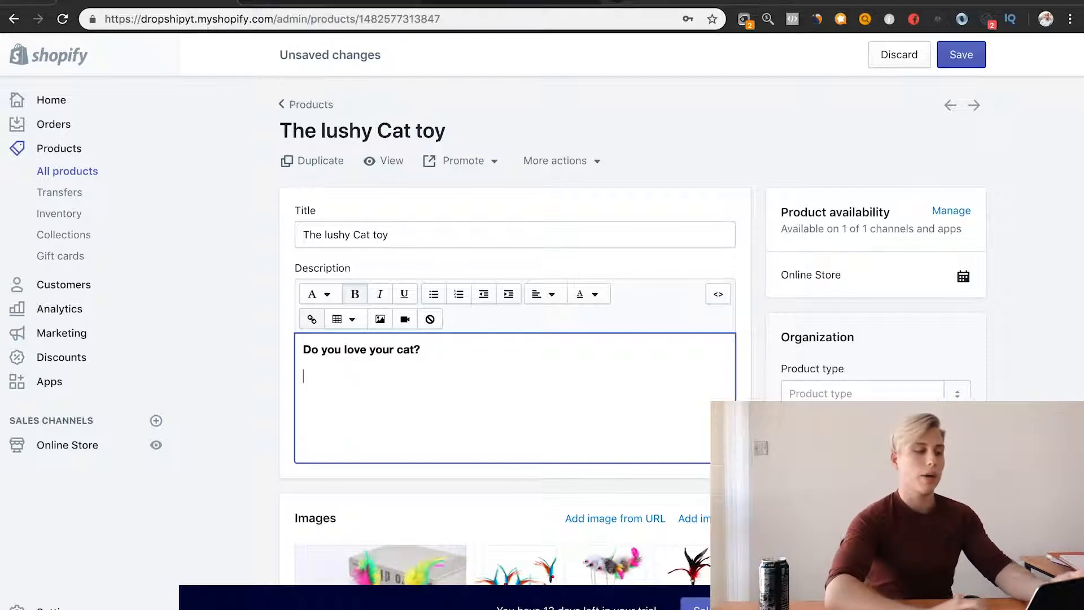
left_click(293, 3)
left_click(181, 5)
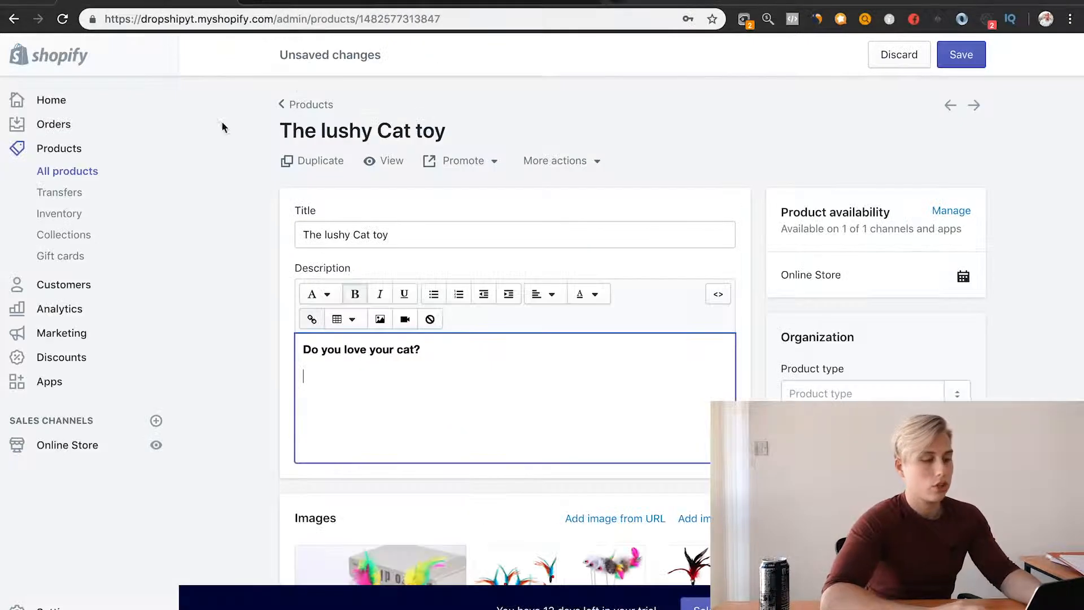
Step: Write "Of course you do, we do too and that's why we created our" below the hook line and remove its bold formatting
type("Of ")
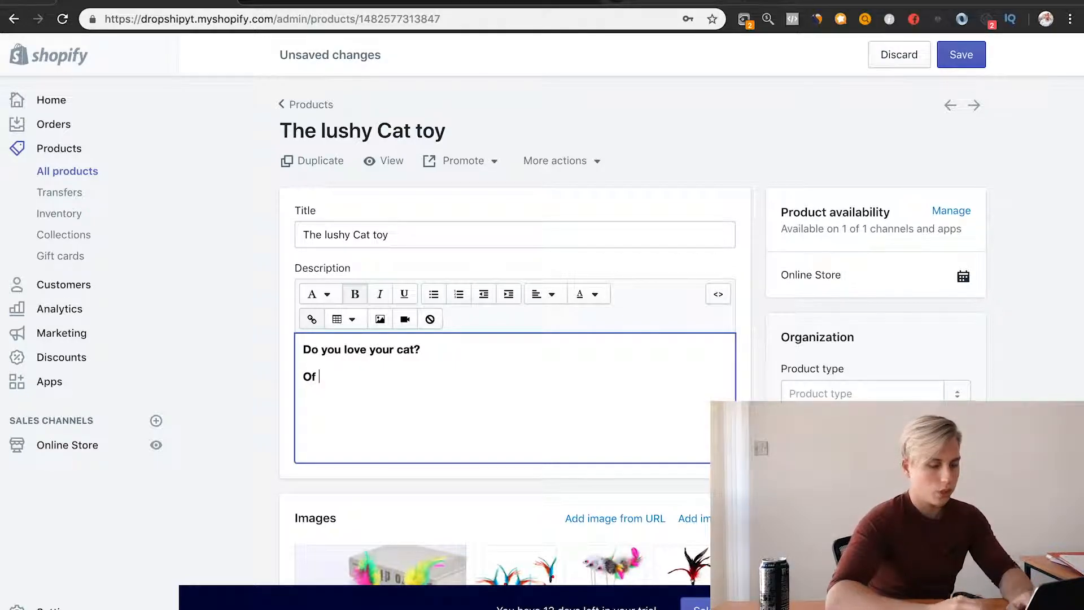
type("course you")
key("BackSpace")
key("BackSpace")
type("yo")
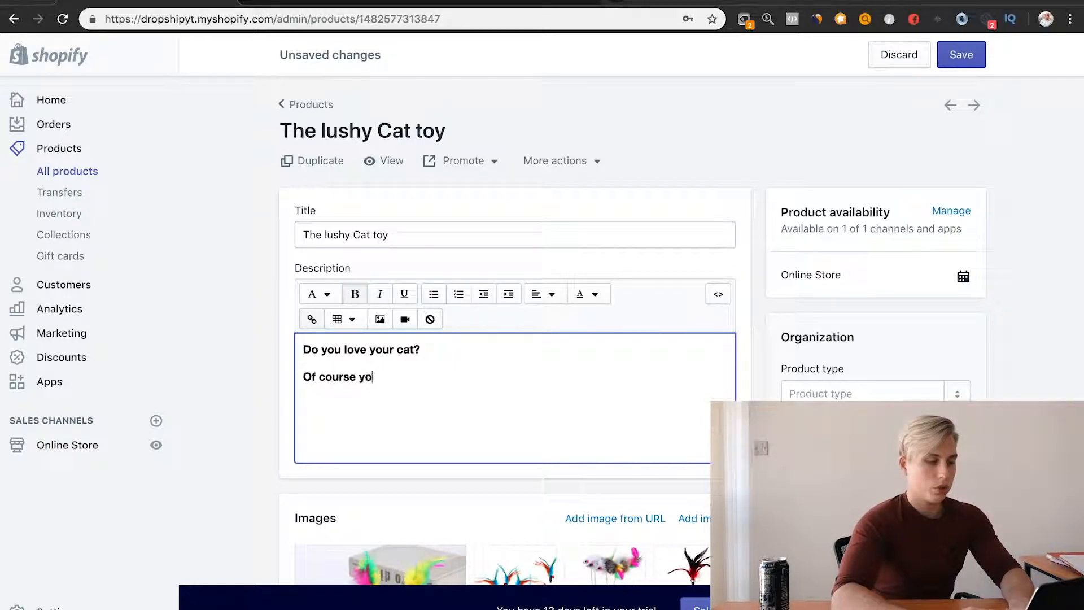
type("u do, we do too and that's why we created our")
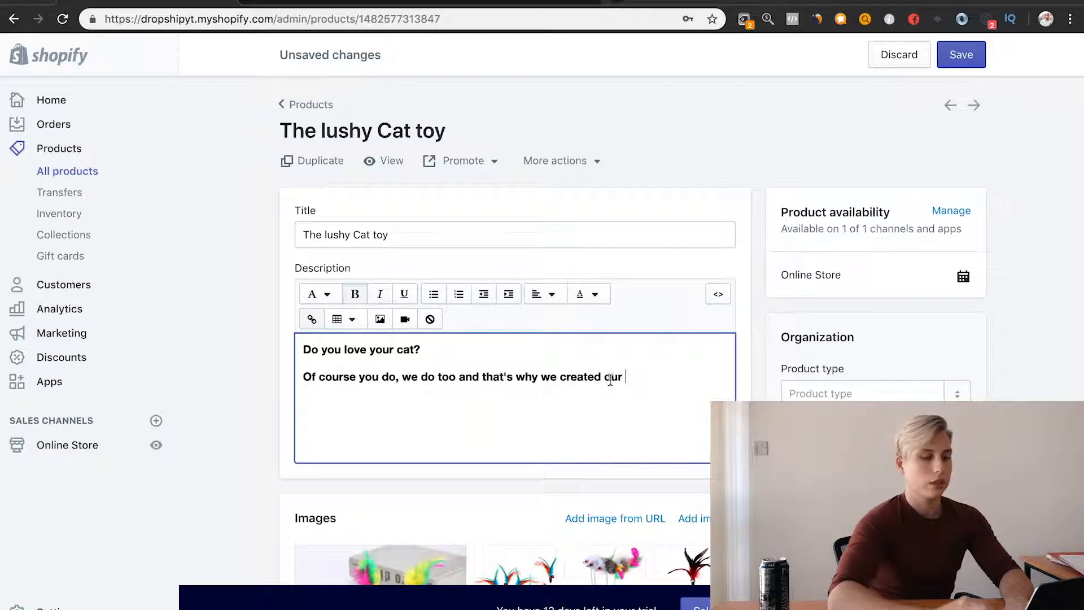
left_click_drag(624, 377, 296, 371)
left_click(354, 294)
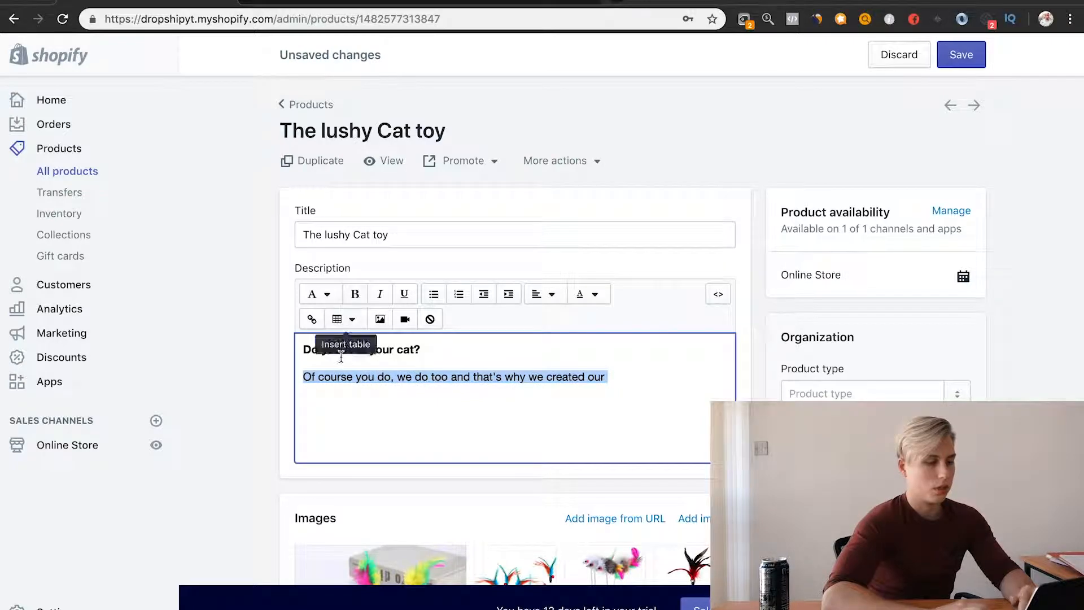
left_click(330, 372)
double_click(330, 375)
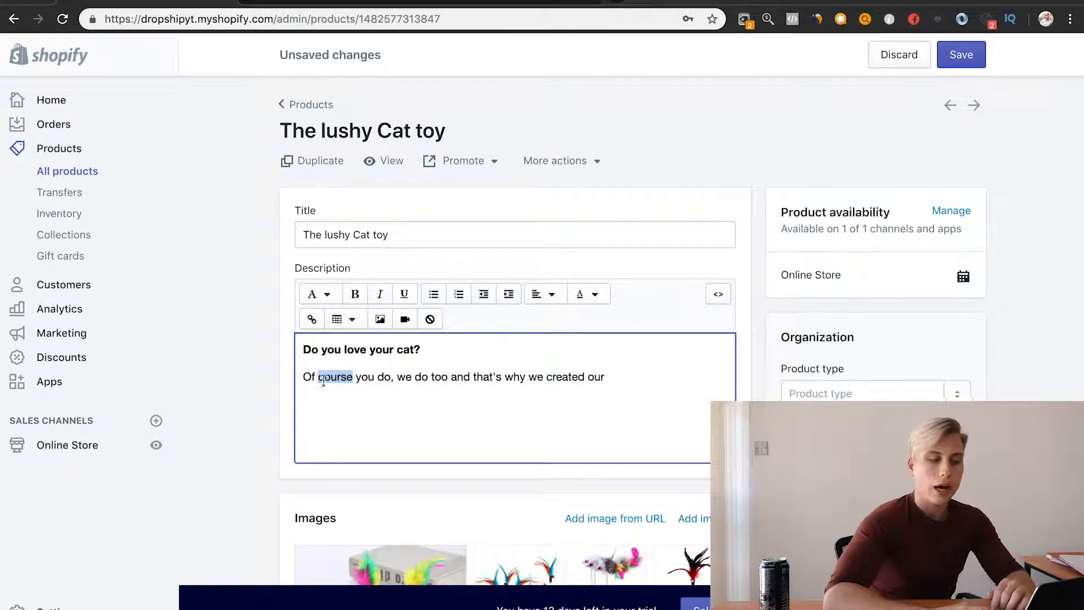
left_click(384, 377)
left_click(434, 351)
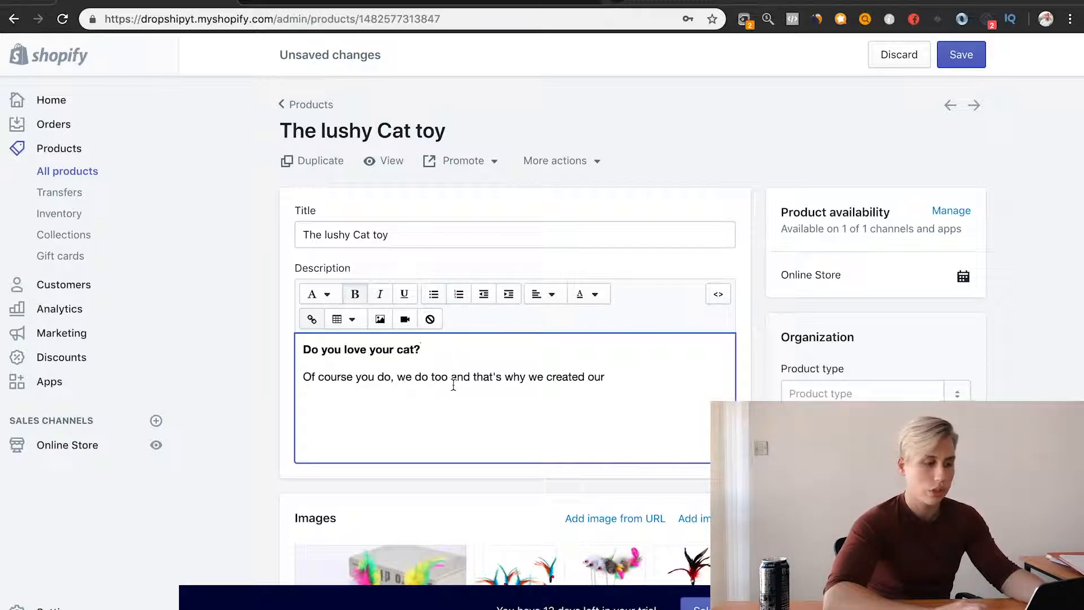
double_click(402, 377)
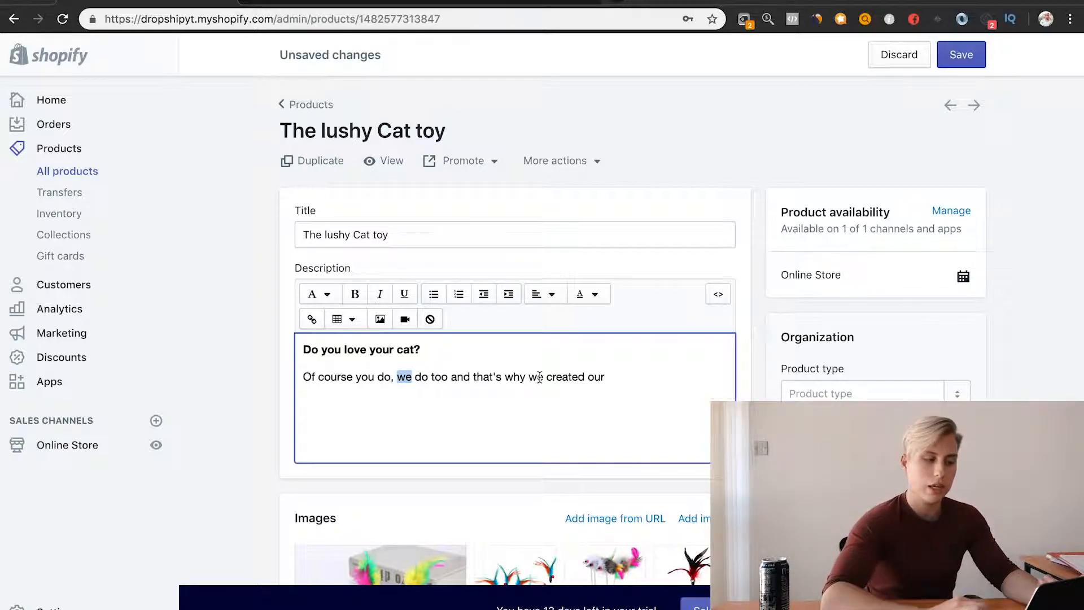
Step: Copy the product title to the end of the "Of course you do" sentence in the description
left_click(627, 378)
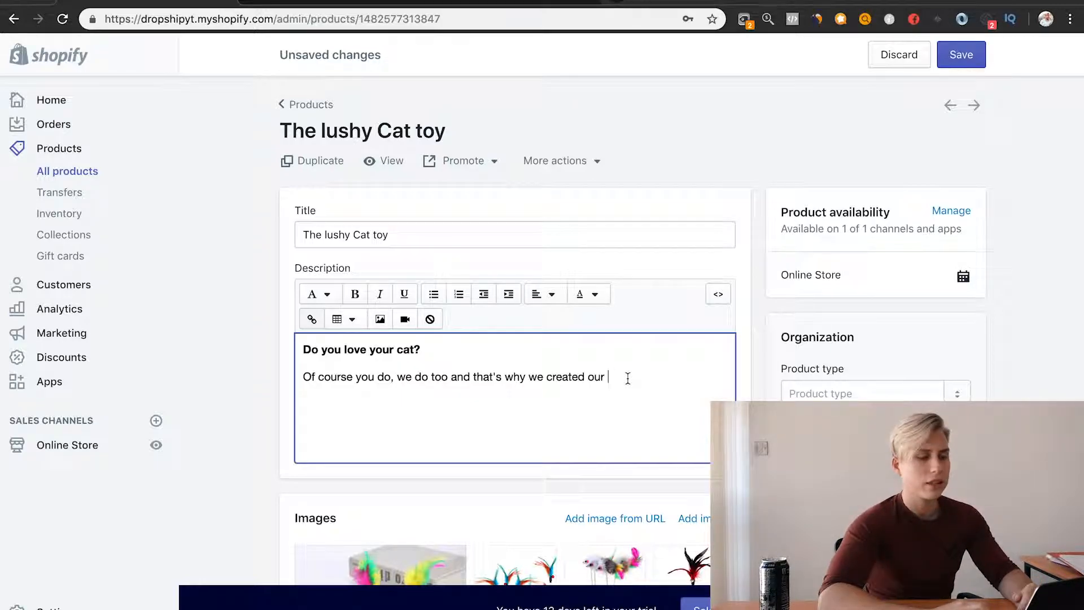
triple_click(399, 235)
key("super+c")
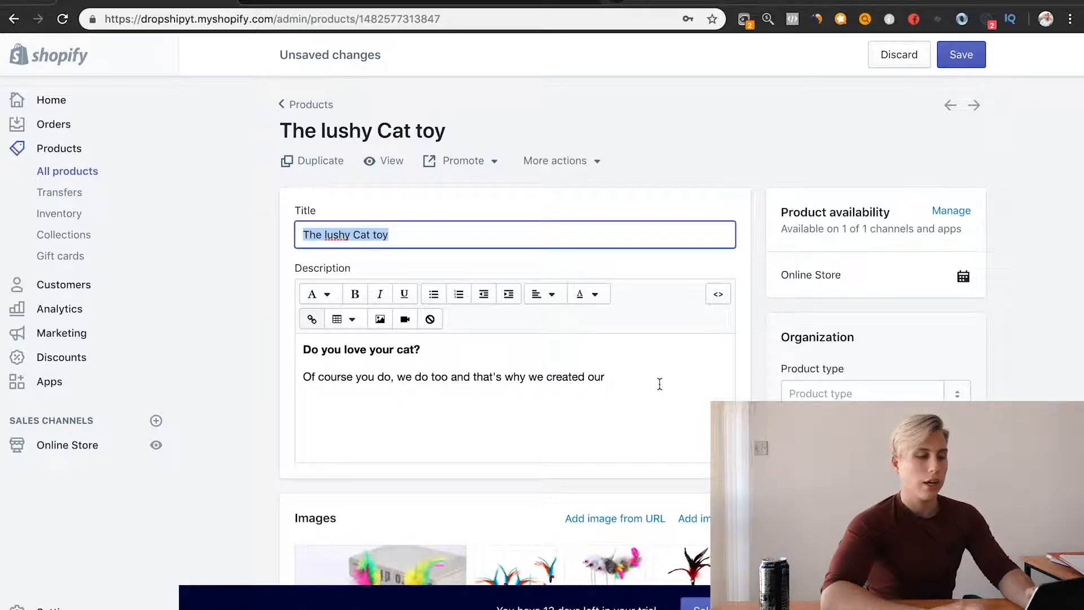
left_click(658, 384)
key("super+v")
Step: Change the pasted product name in the description to "Paws Lushy Cat toy"
key("alt+Left")
key("alt+Left")
key("alt+Left")
key("alt+Left")
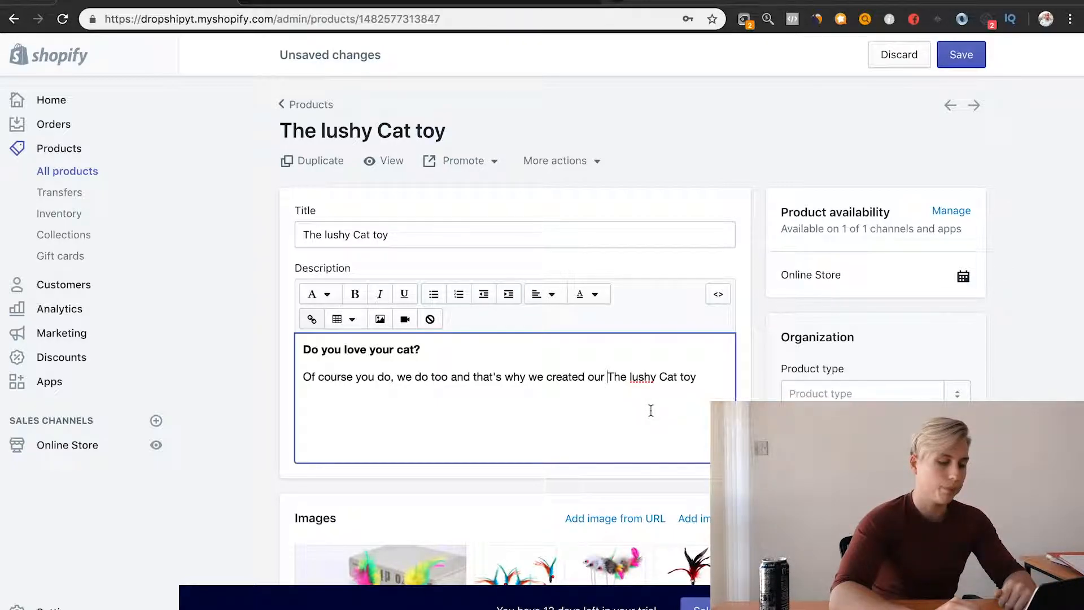
type("Paew")
key("BackSpace")
key("BackSpace")
type("ws")
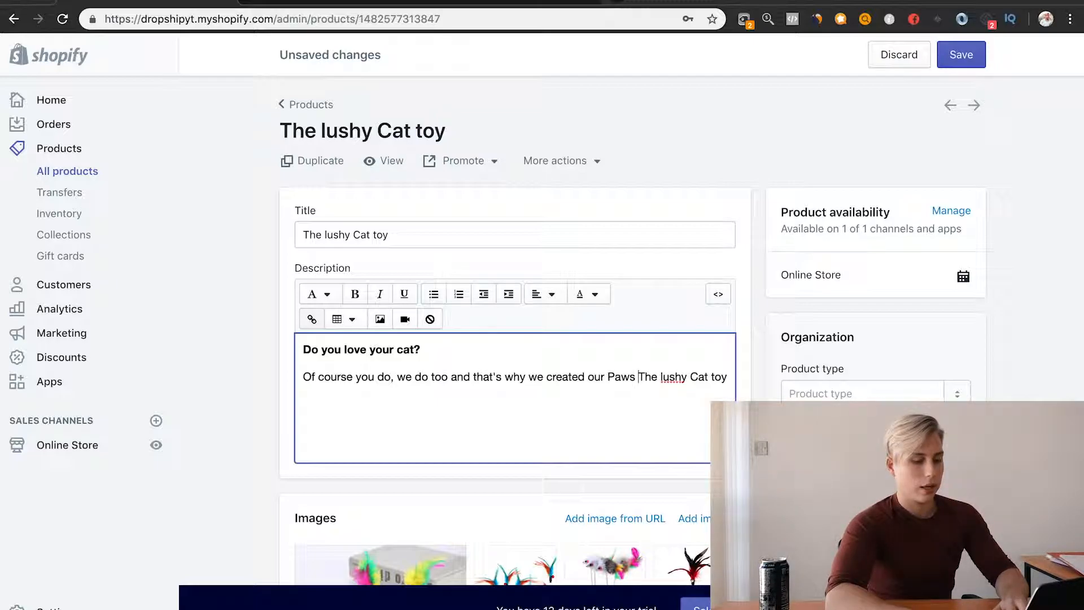
key("Delete")
key("Delete")
key("Delete")
key("Delete")
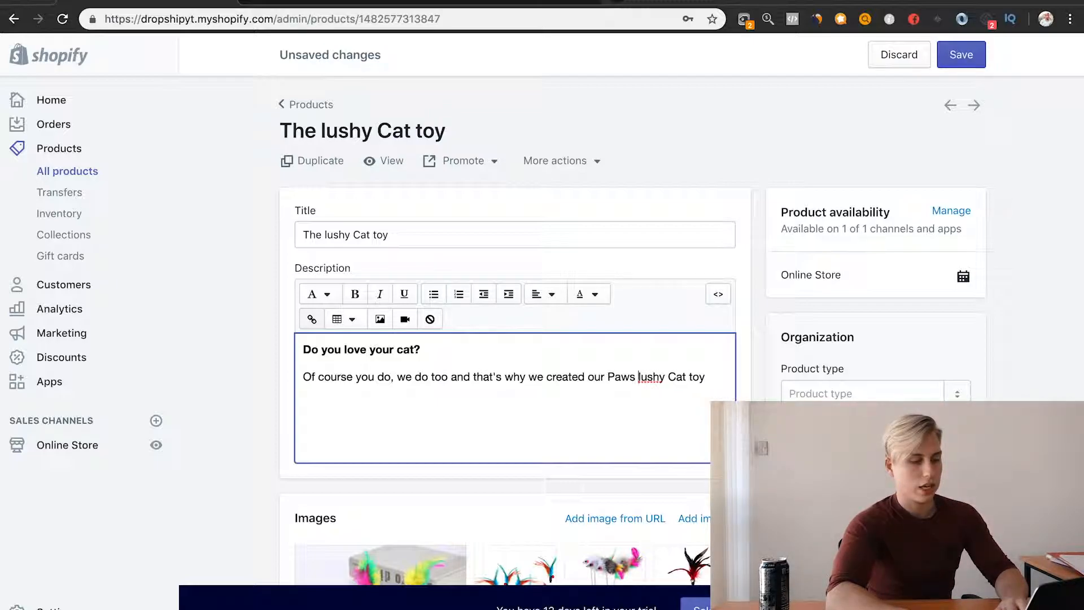
key("Delete")
type("L")
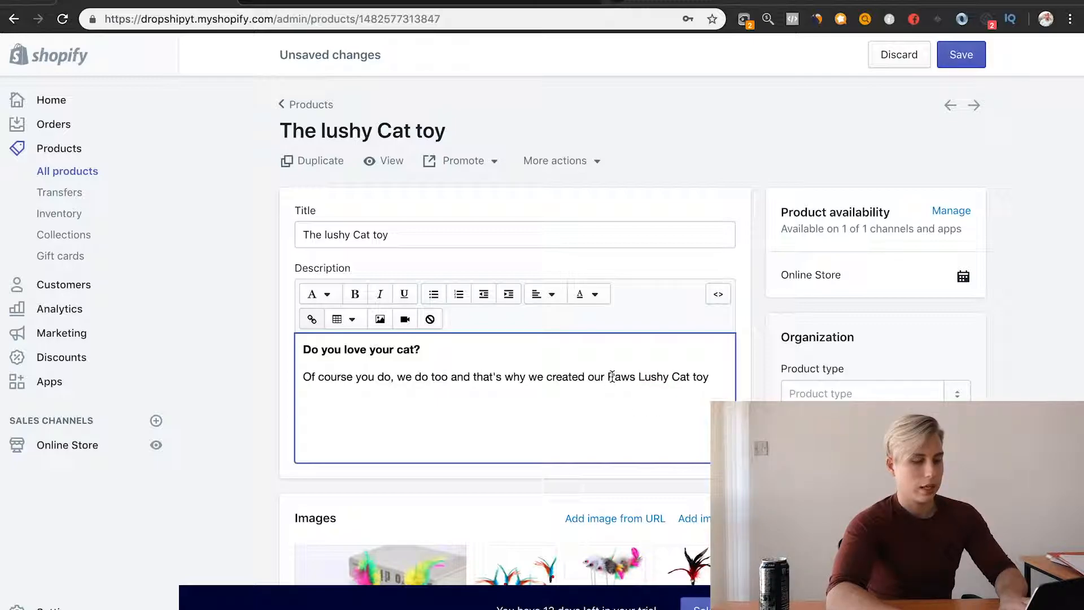
Step: Make "Paws Lushy Cat toy" bold and close the line with "!" and a paragraph break
left_click_drag(608, 376, 713, 377)
left_click(354, 294)
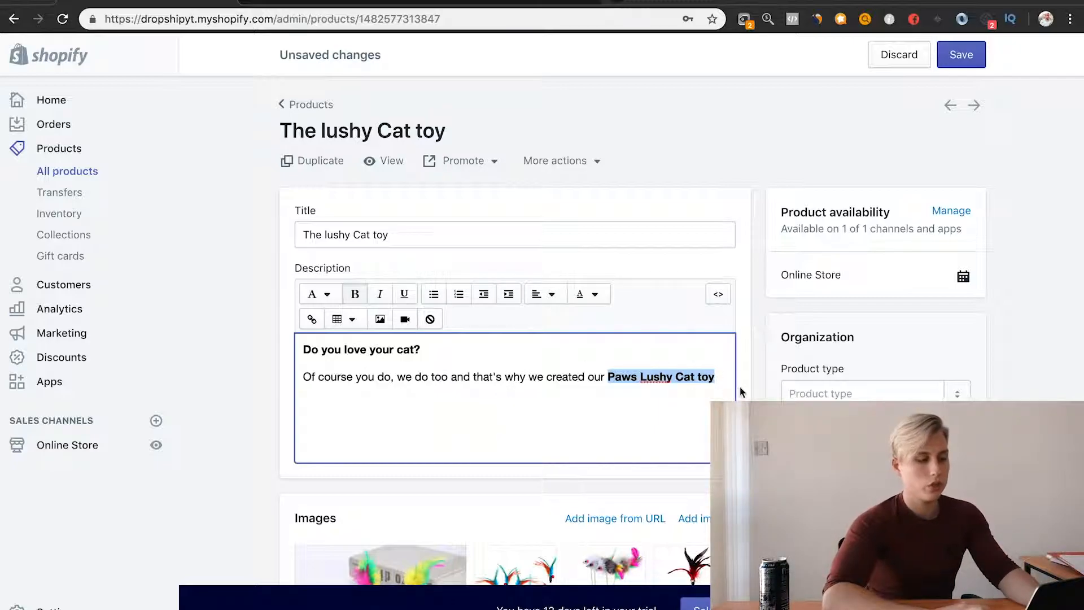
left_click(715, 377)
type("!")
key("Return")
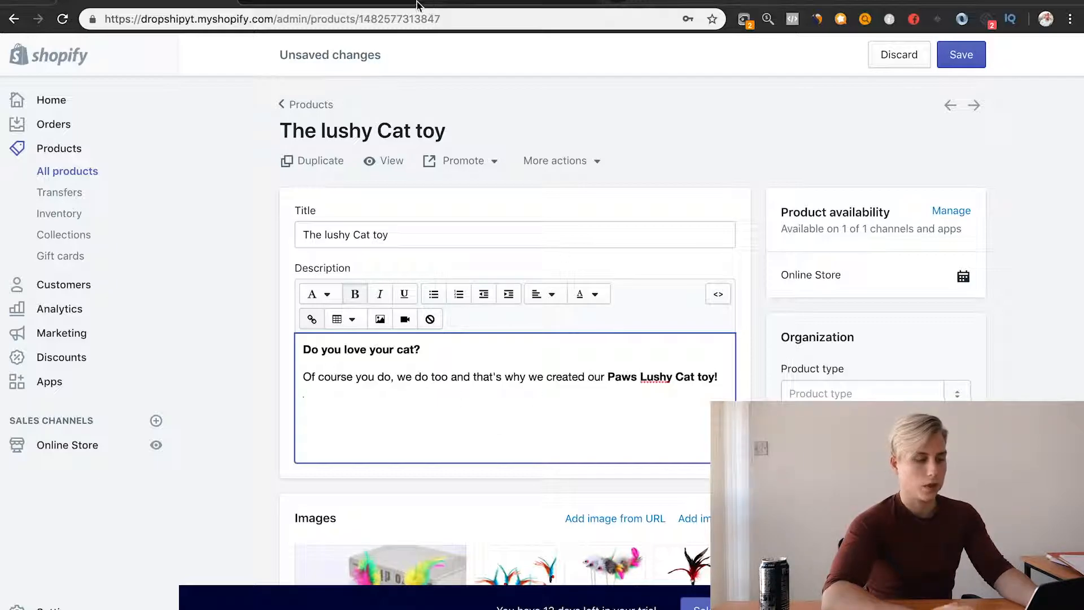
Step: Review the Details points in the Google Docs outline and return to the Shopify product page
left_click(491, 4)
left_click(362, 4)
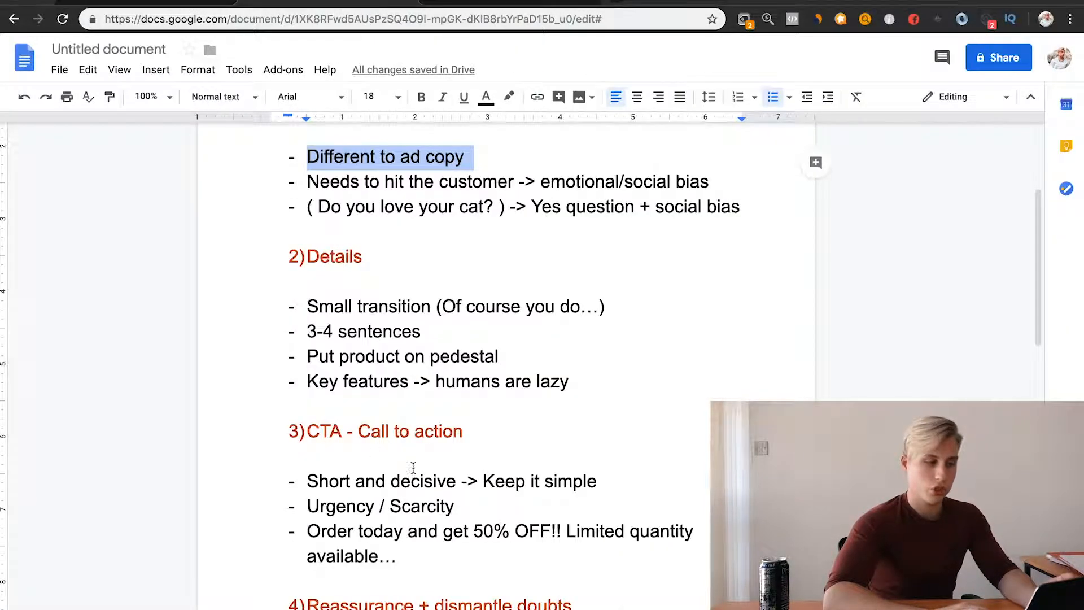
scroll(367, 334, "down", 1)
left_click(363, 307)
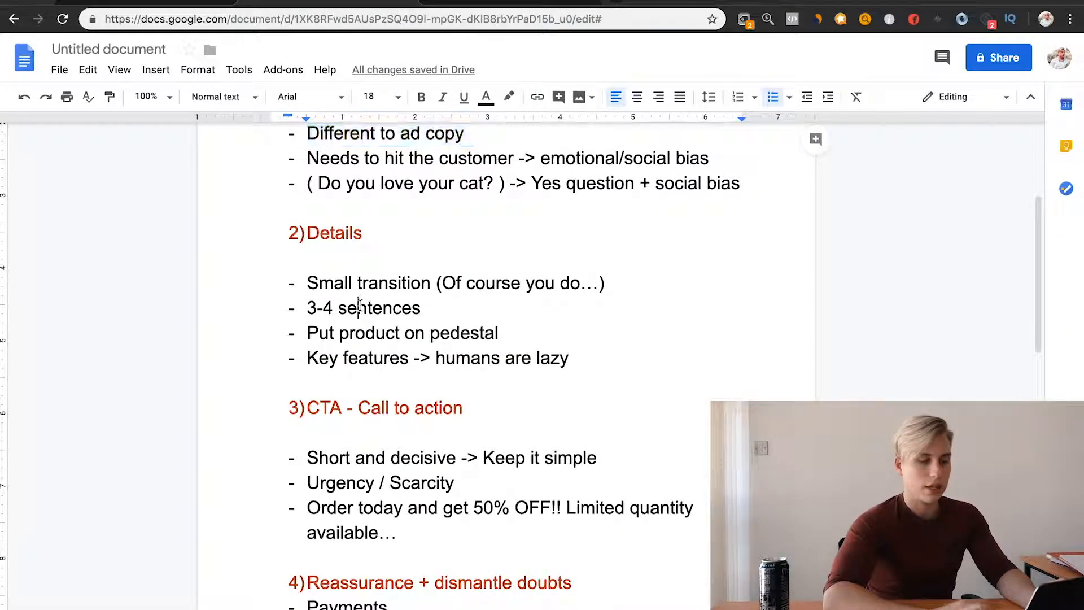
left_click(183, 5)
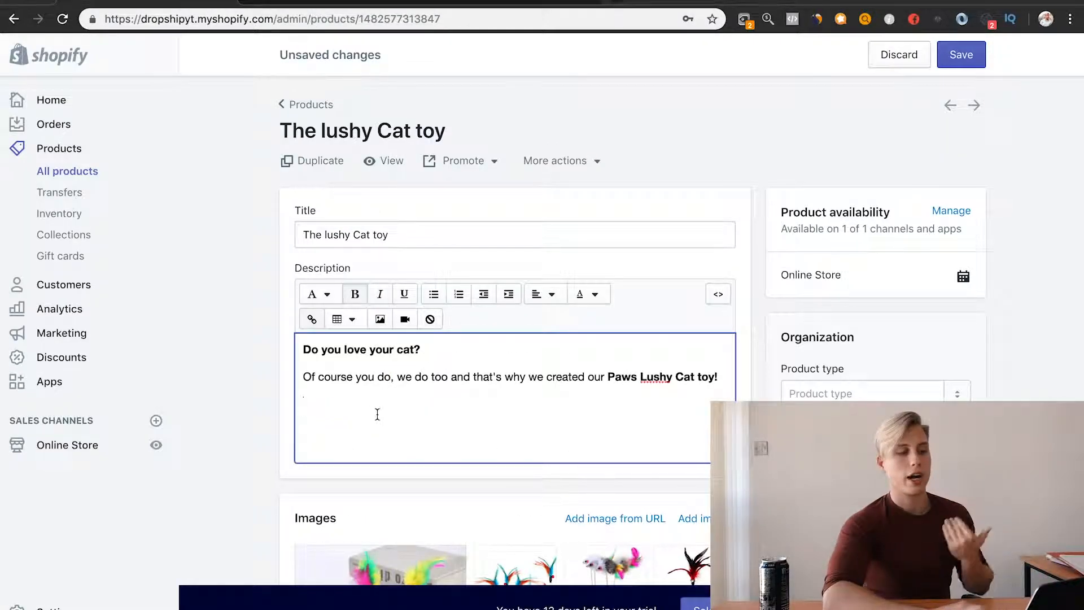
Step: Write "This" in the new paragraph of the description and remove its bold formatting
type("This")
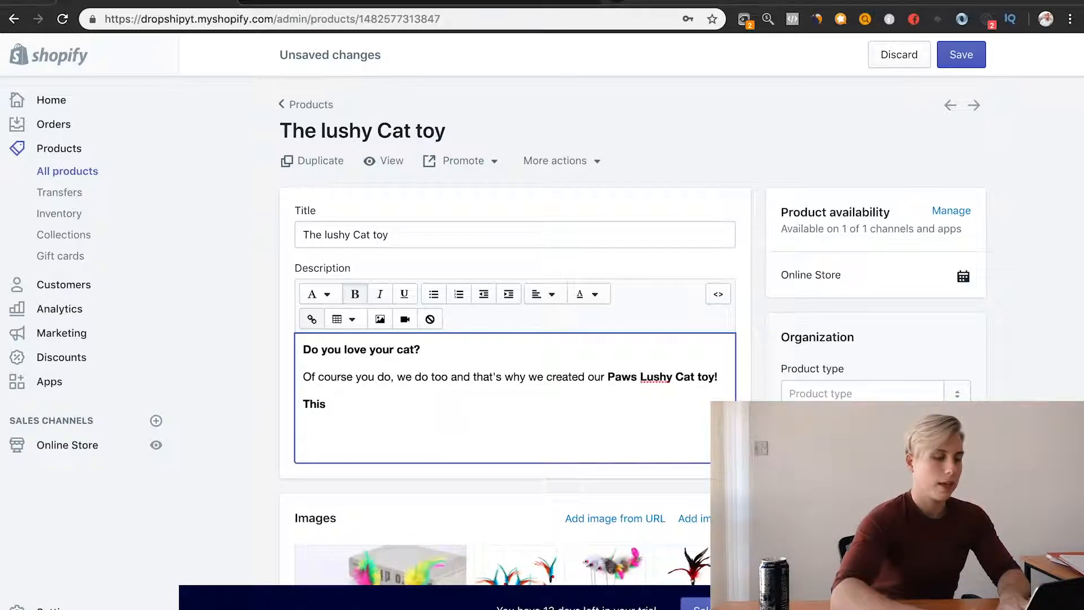
scroll(395, 339, "down", 5)
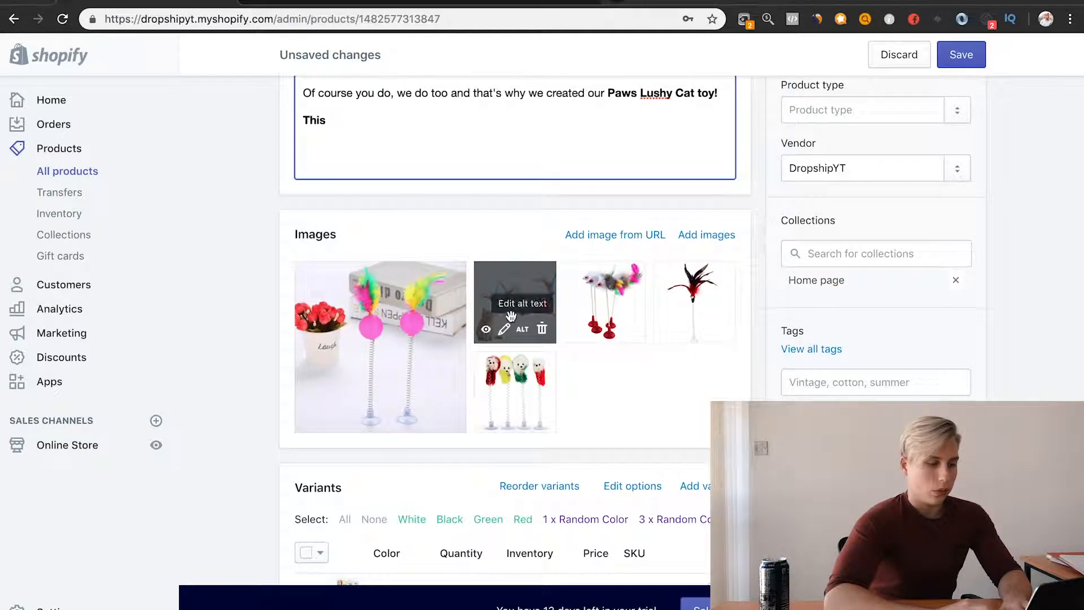
scroll(482, 340, "up", 4)
scroll(482, 339, "up", 1)
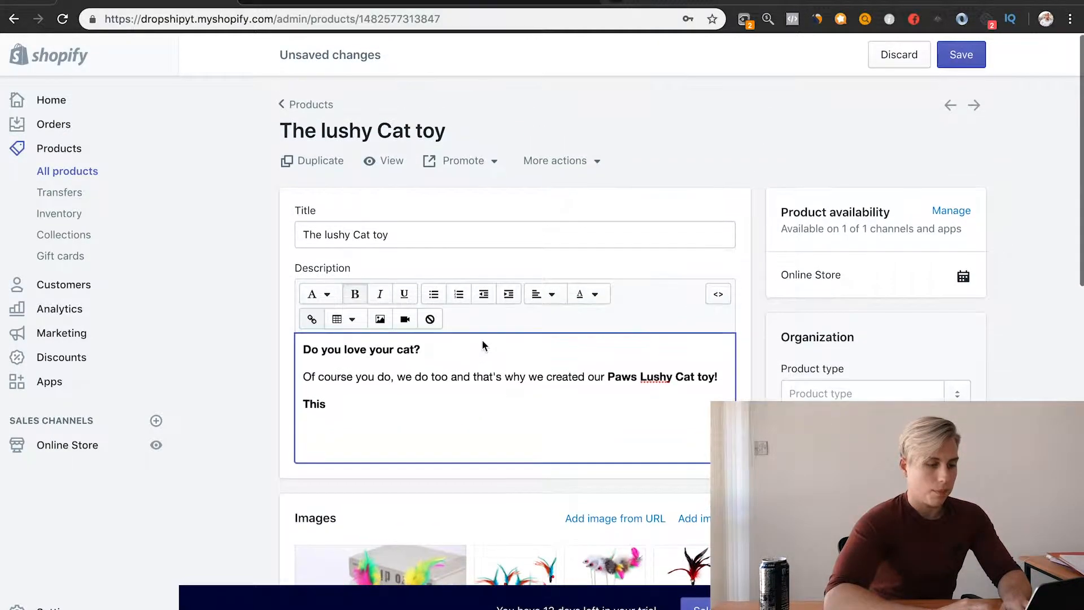
double_click(312, 404)
left_click(355, 294)
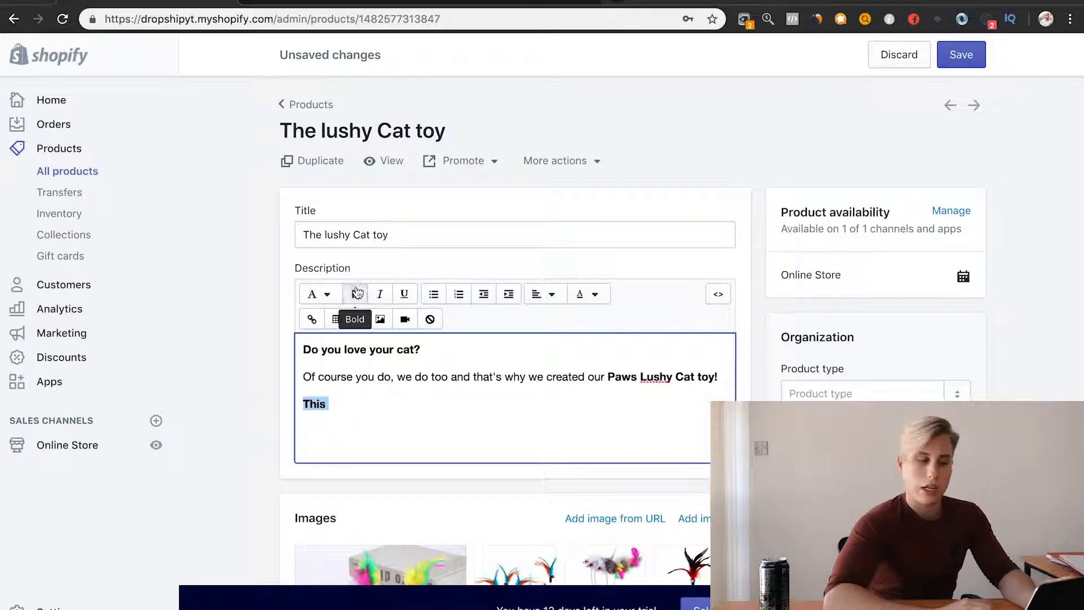
left_click(354, 404)
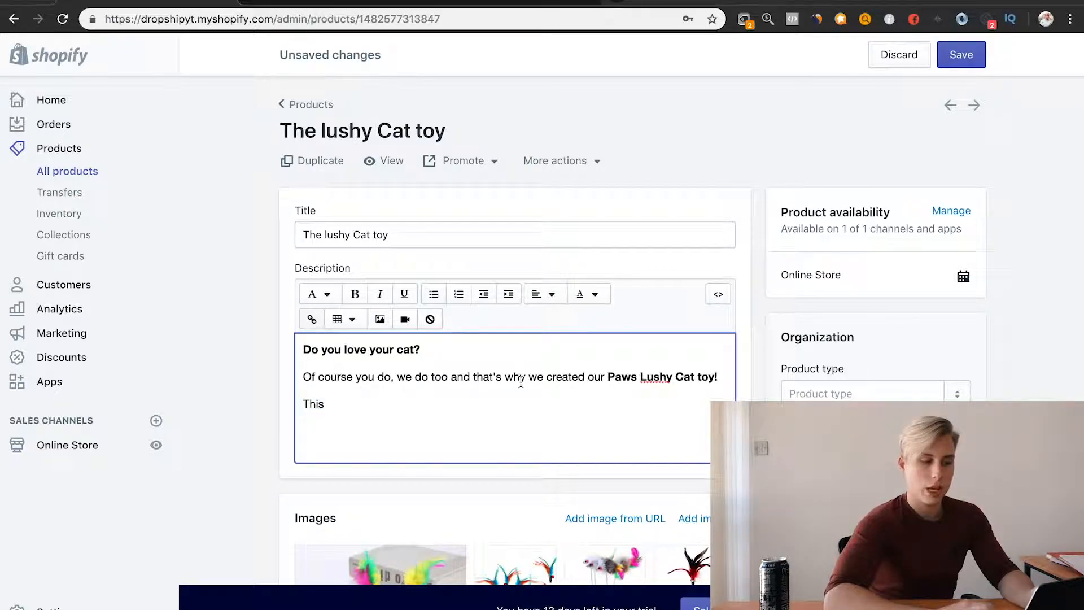
Step: Replace "This" with "Our new best selling lushy cat toy is made from high quality premium cat knip designed to give your"
key("BackSpace")
key("BackSpace")
key("BackSpace")
key("BackSpace")
key("BackSpace")
type("Our new")
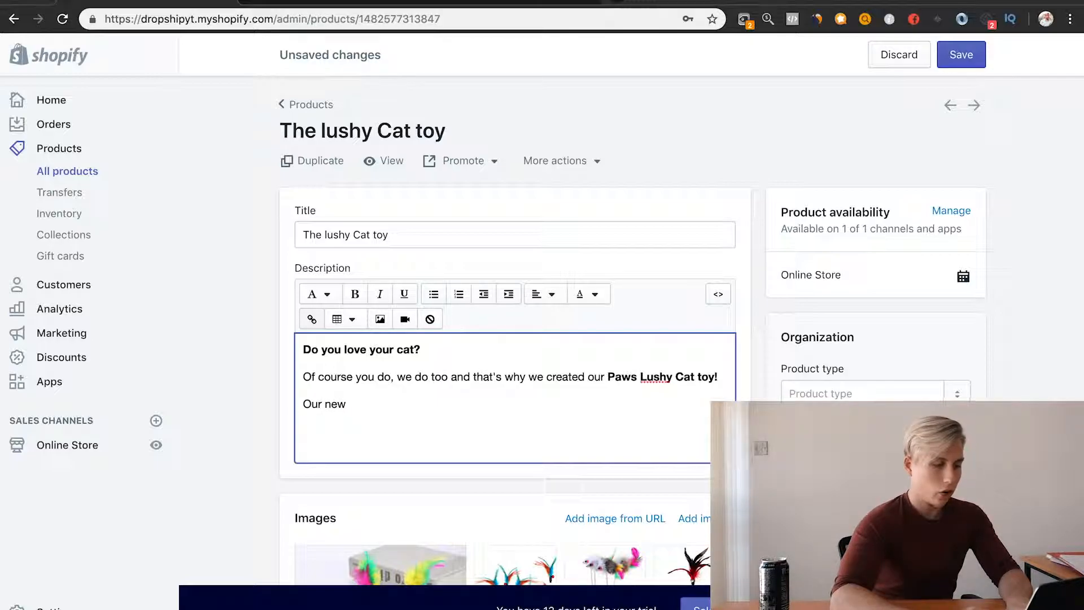
type(" best selli")
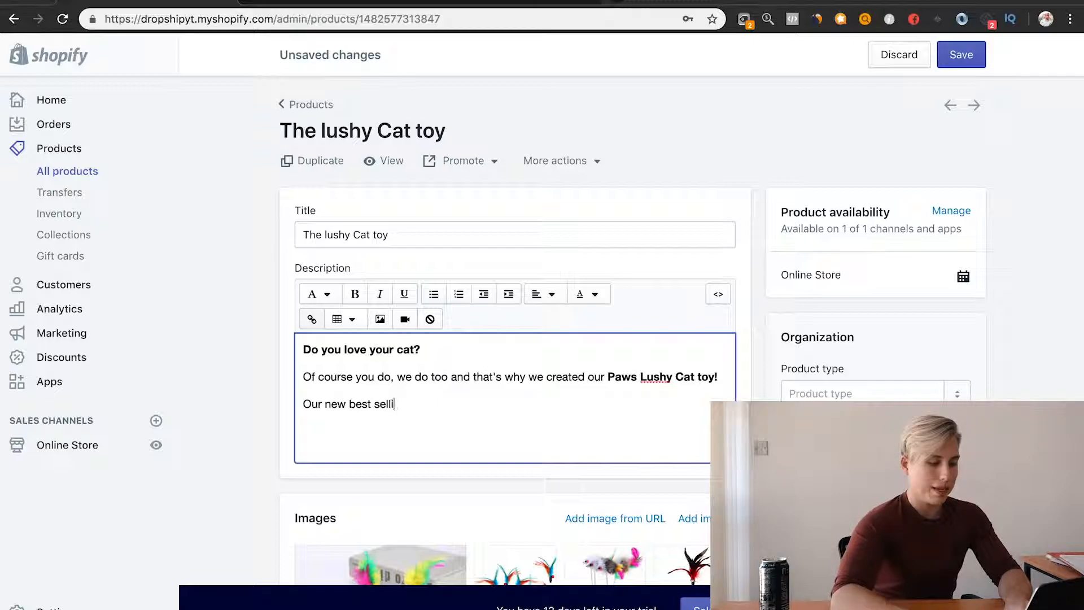
type("ng lush")
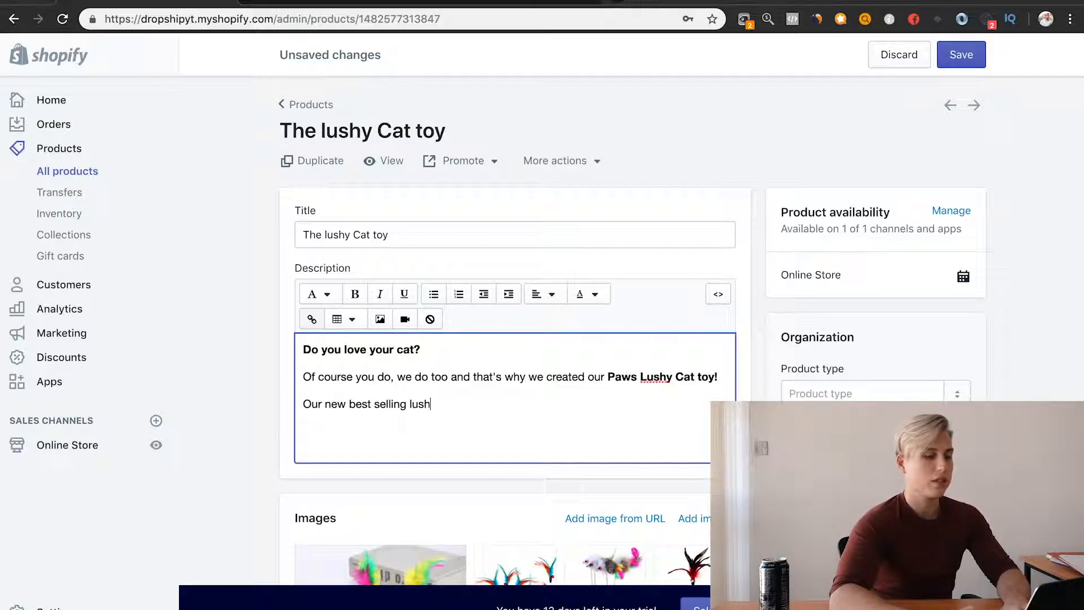
type("y cat to")
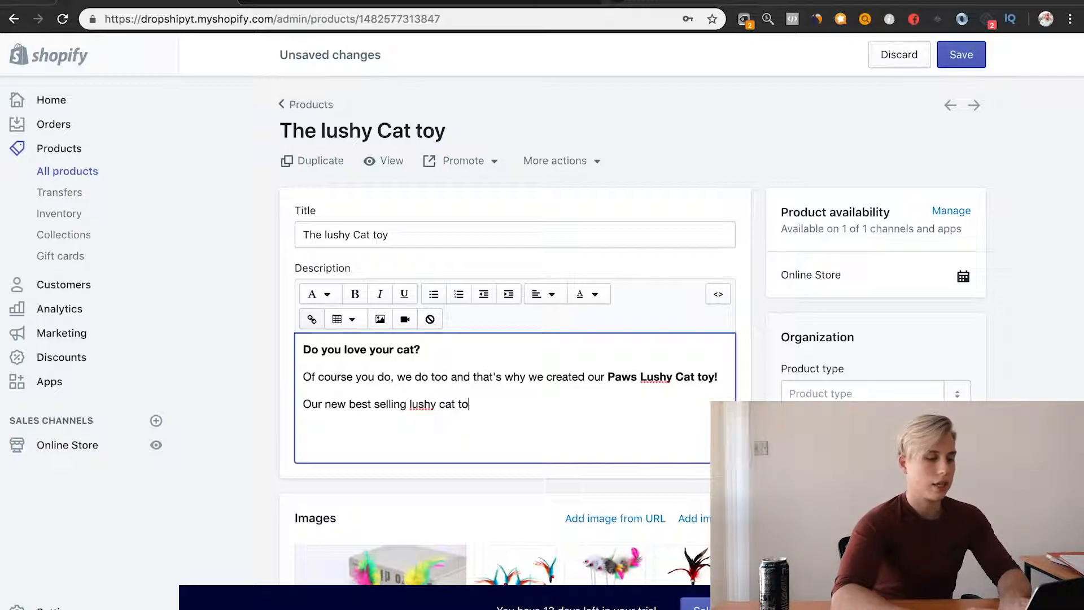
type("y is made fro")
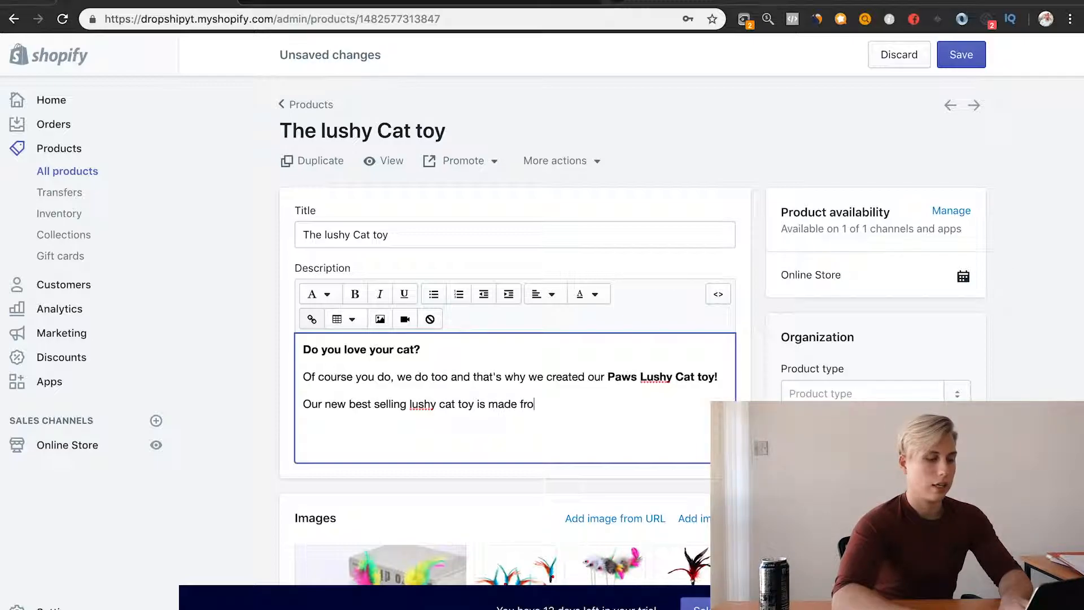
type("m high qual")
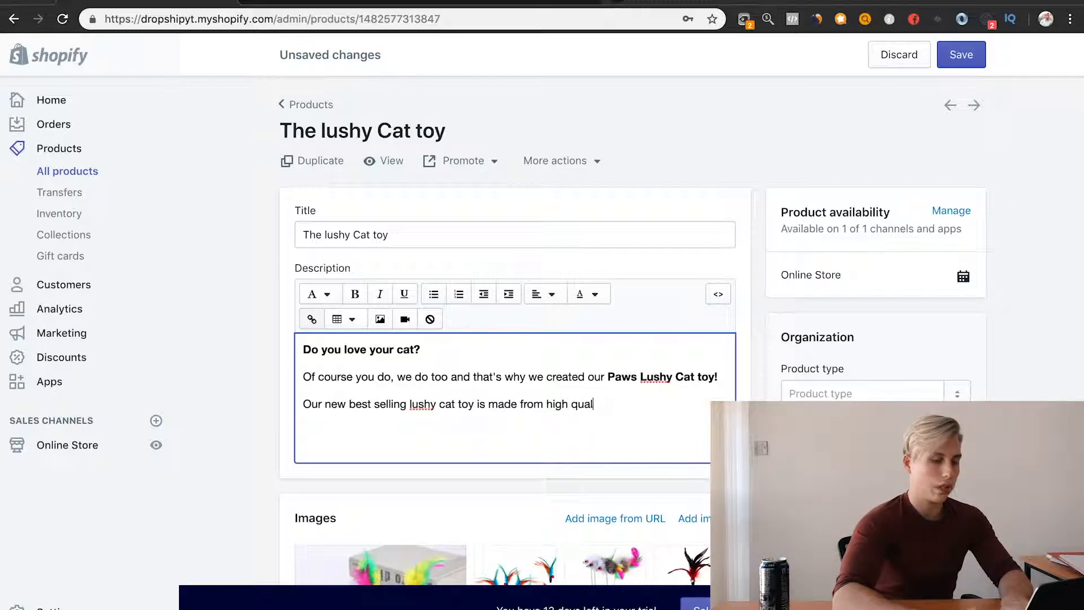
type("ity premium cat knip designed to give your furry friedn")
Step: Complete the details sentence with "furry friend the absolute best time of their lives..." and start a new paragraph below it
key("BackSpace")
key("BackSpace")
key("BackSpace")
type("nd the absolute")
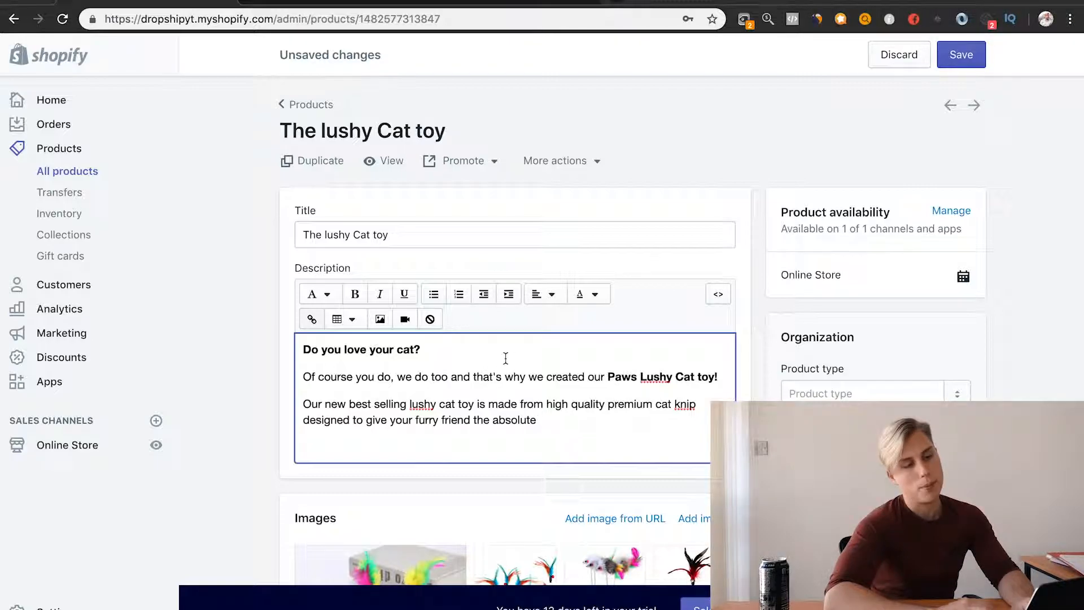
scroll(650, 406, "down", 1)
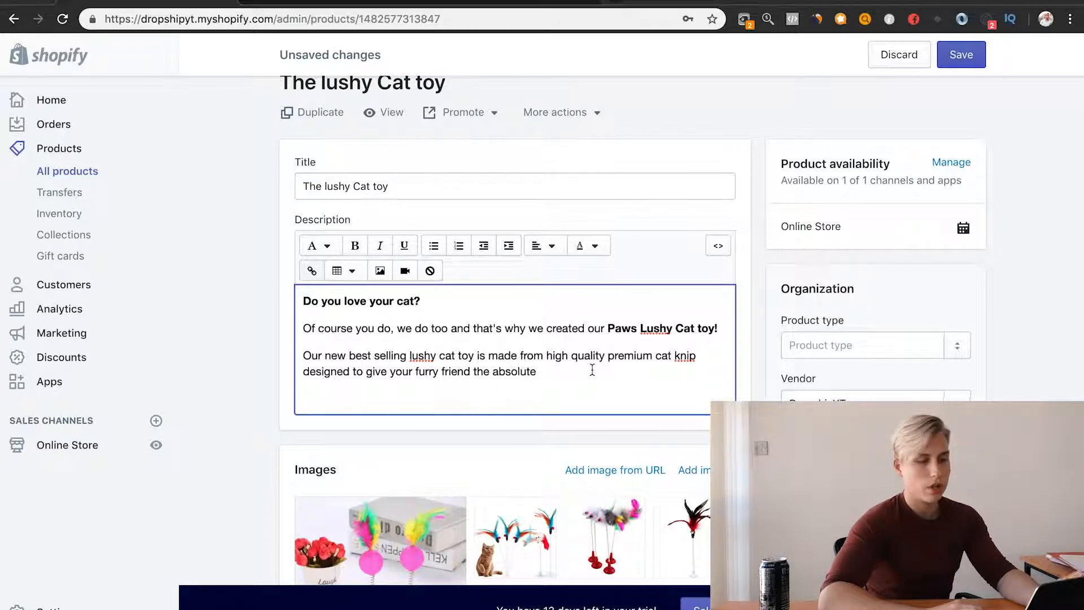
scroll(592, 370, "down", 1)
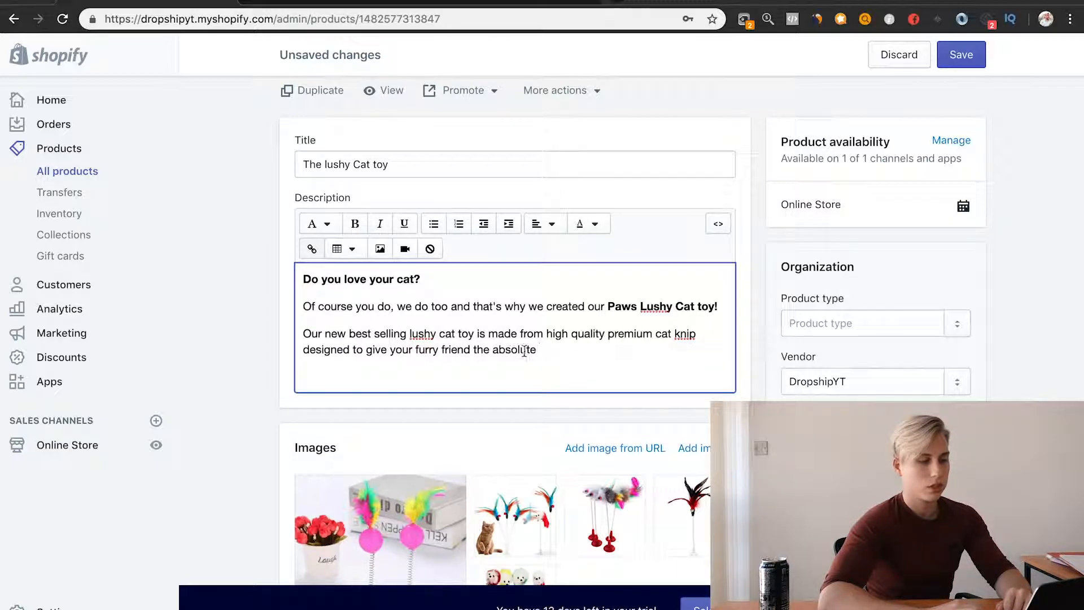
scroll(699, 365, "down", 1)
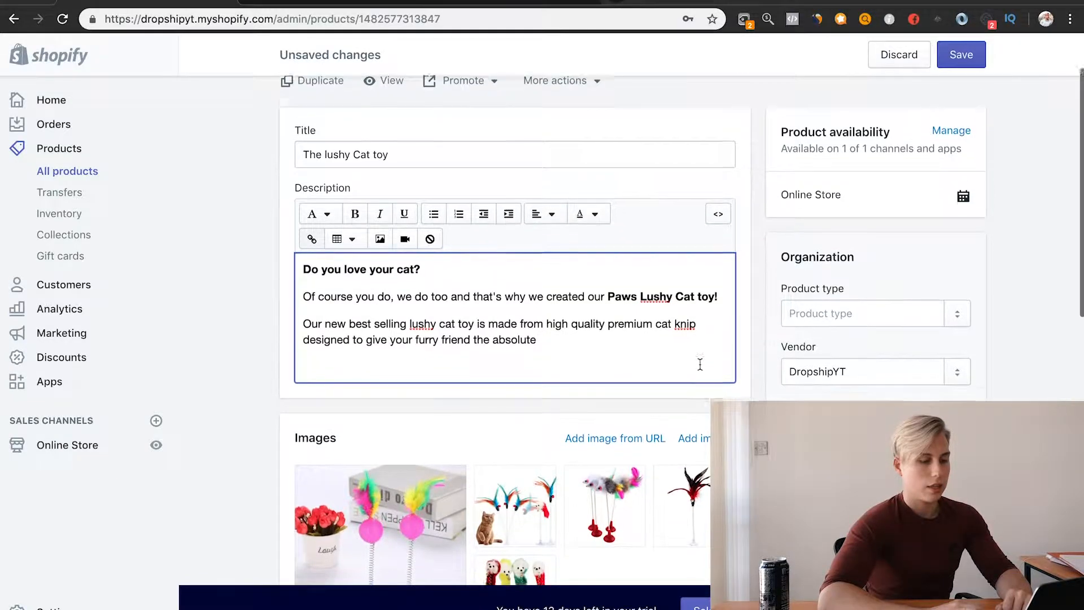
type("best time of the")
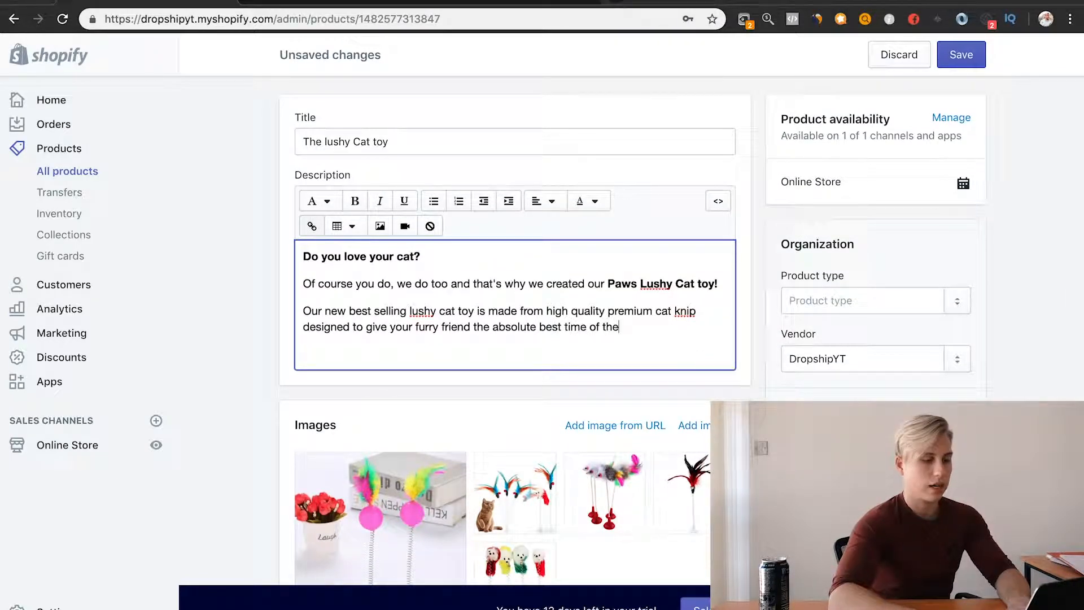
type(" their lives")
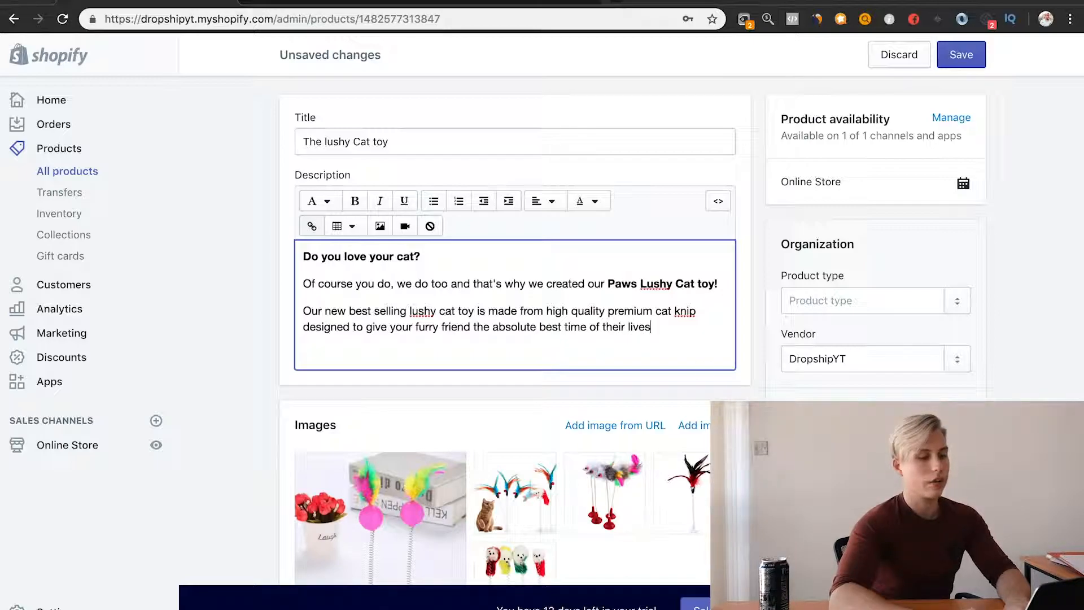
type("...")
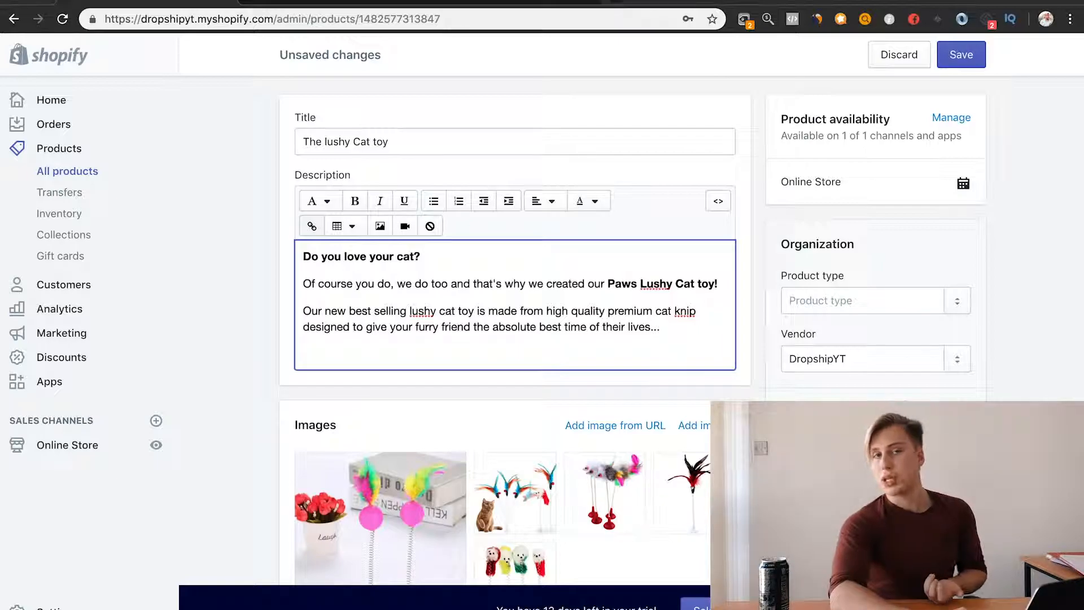
key("Return")
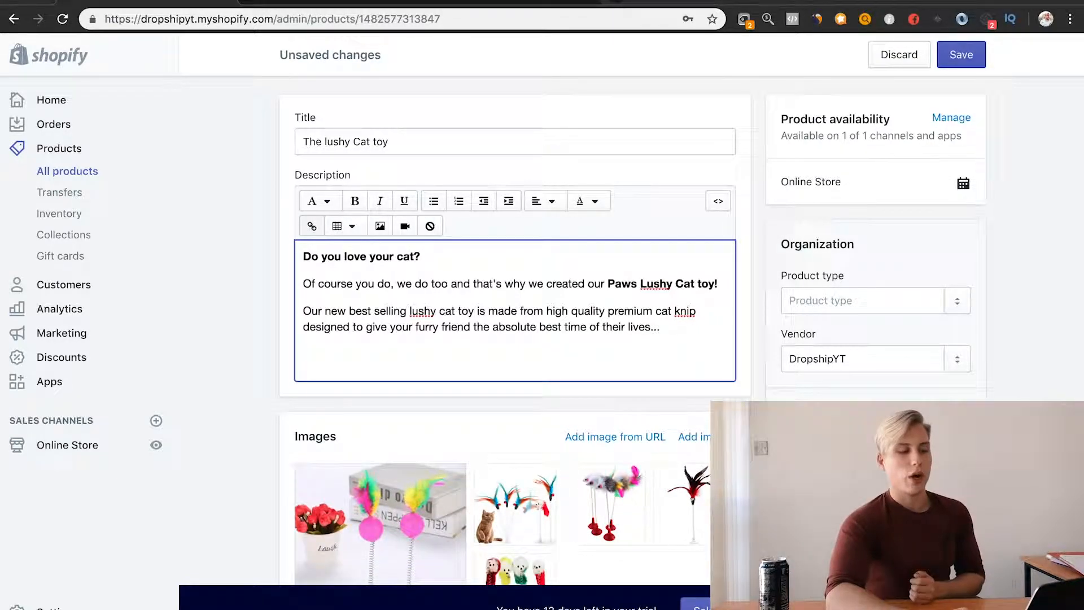
Step: Check the key features point in the Google Docs outline and write "Key features" below the details sentence in the Shopify description
scroll(688, 361, "down", 3)
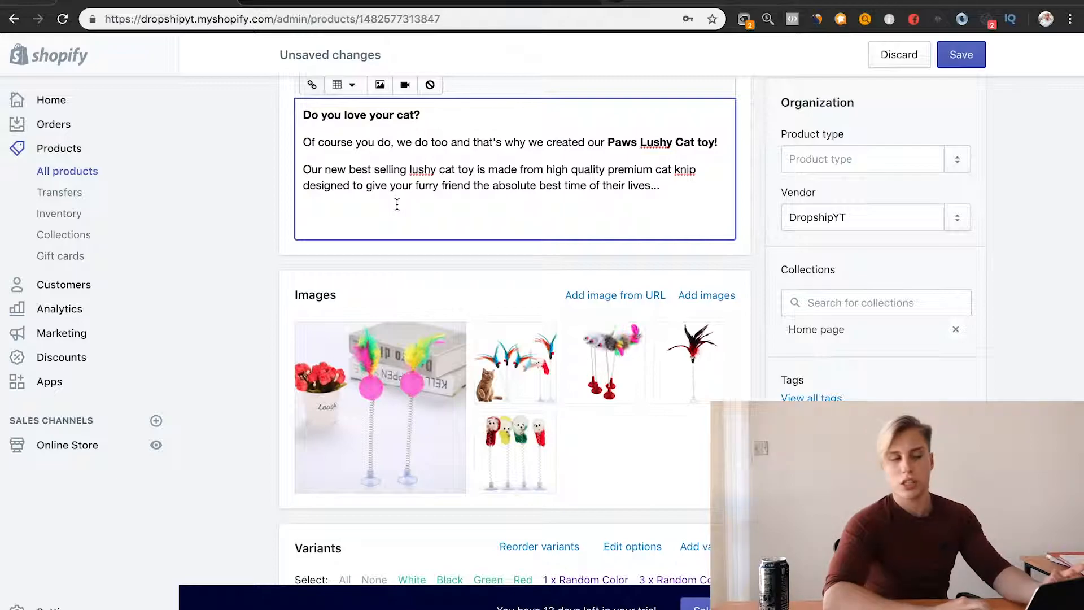
left_click(291, 3)
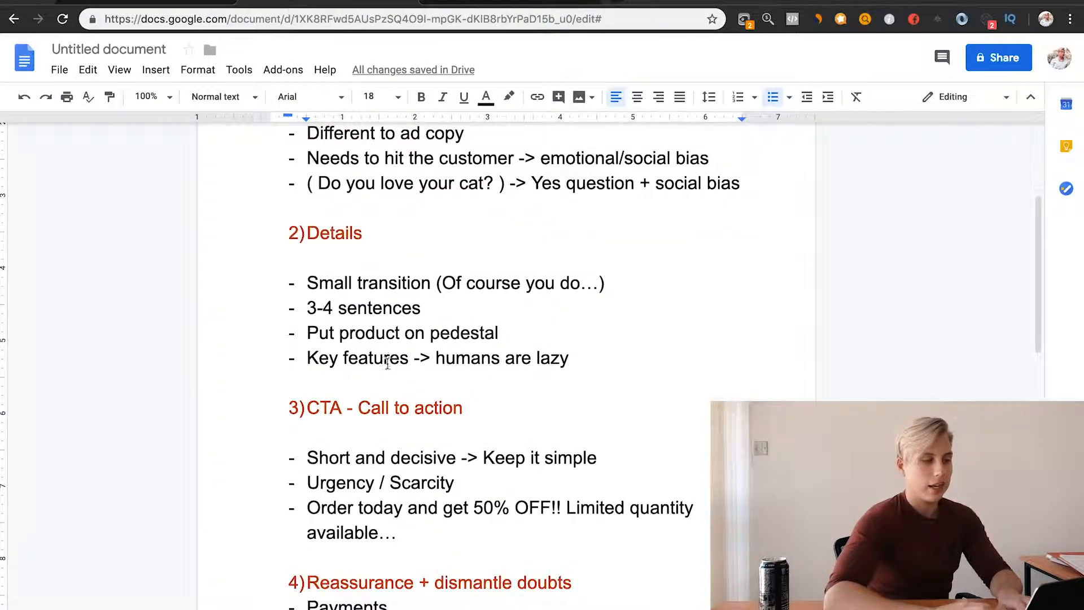
scroll(384, 365, "down", 1)
double_click(367, 311)
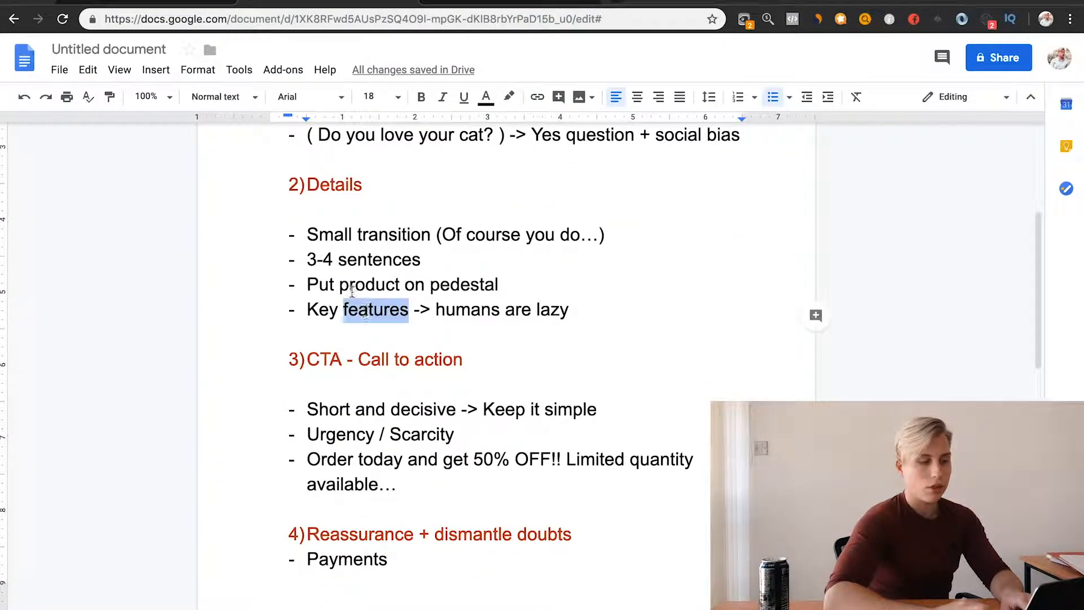
left_click(144, 3)
type("Key")
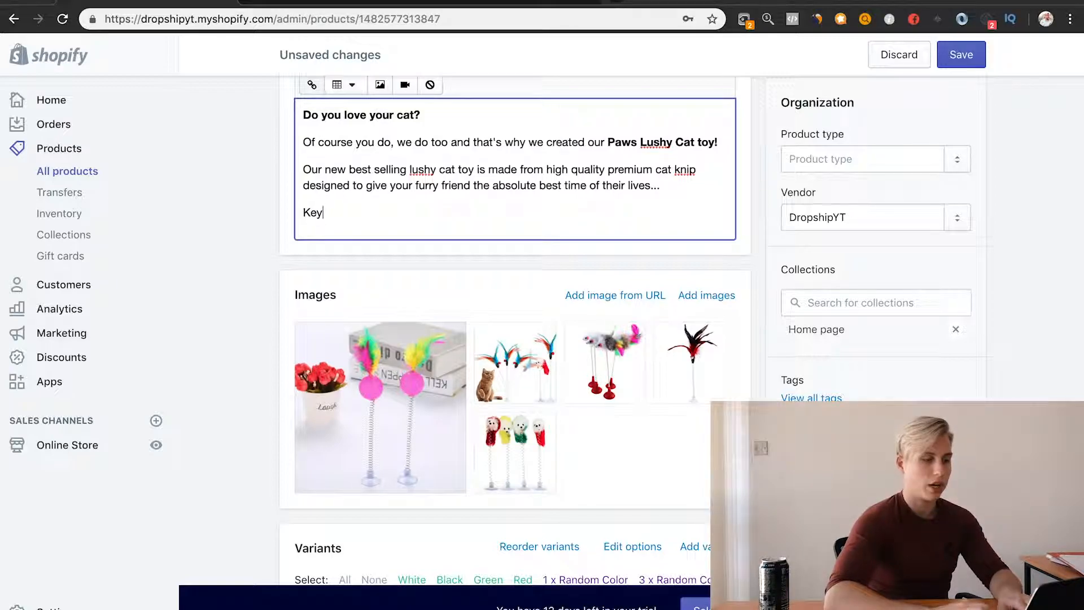
type(" features")
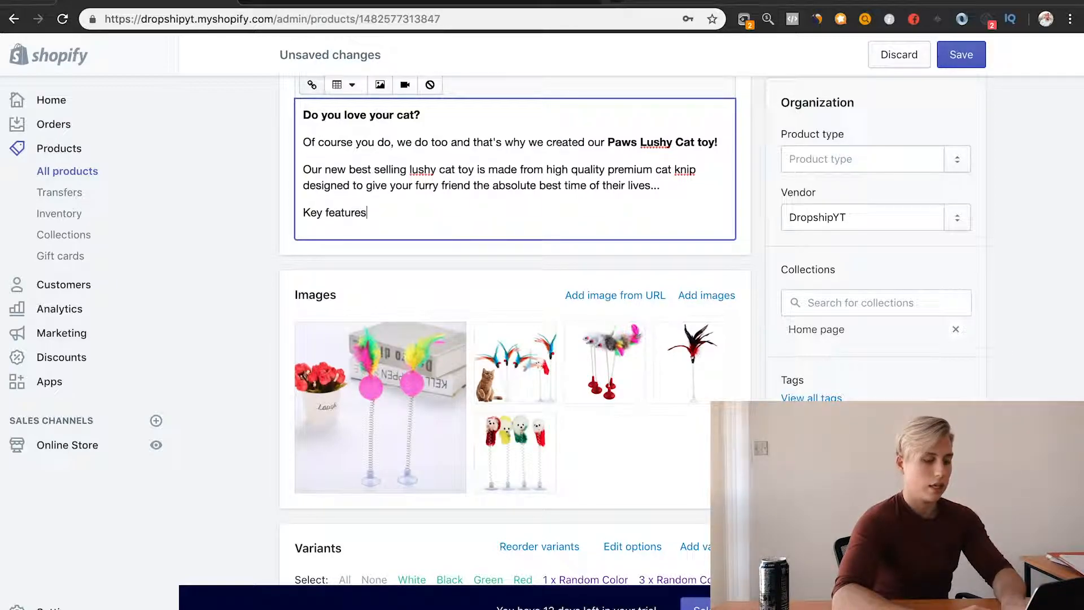
type(":")
Step: Finish the heading as "Key features:", start a new line below it and make the heading bold
key("Return")
scroll(404, 242, "up", 3)
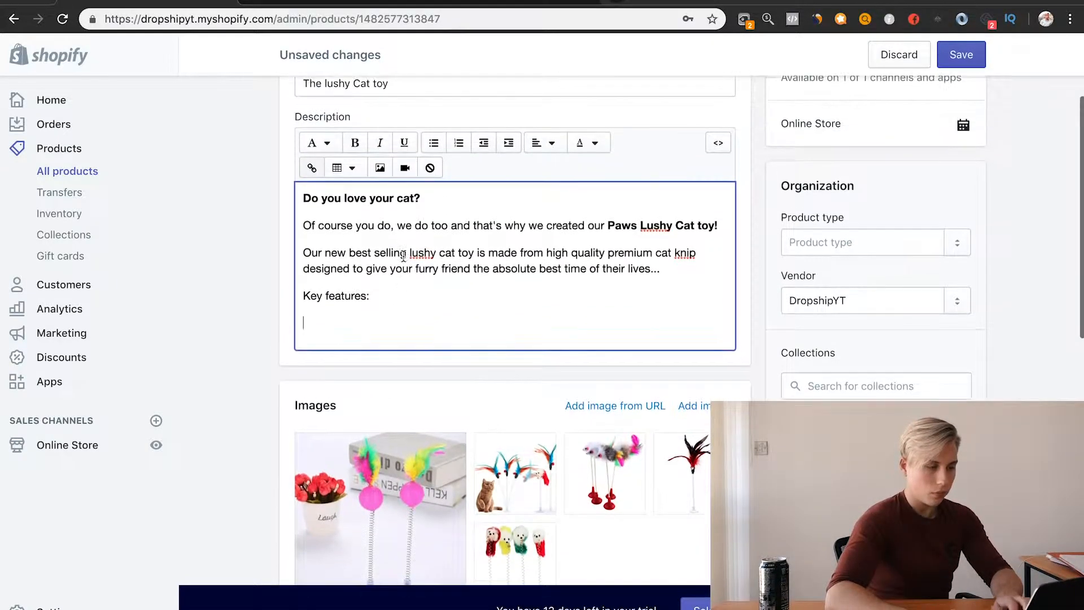
left_click(383, 300)
left_click_drag(383, 300, 302, 296)
left_click(356, 144)
Step: Start a bulleted list under the key features heading with the item "Very atractive colors to peek their interest"
left_click(346, 320)
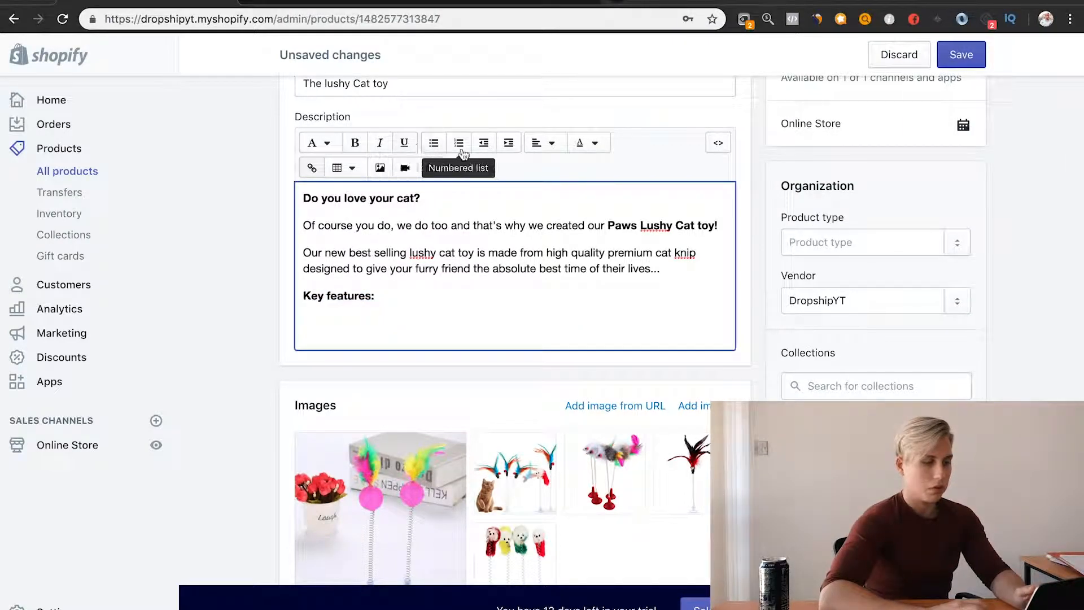
left_click(433, 144)
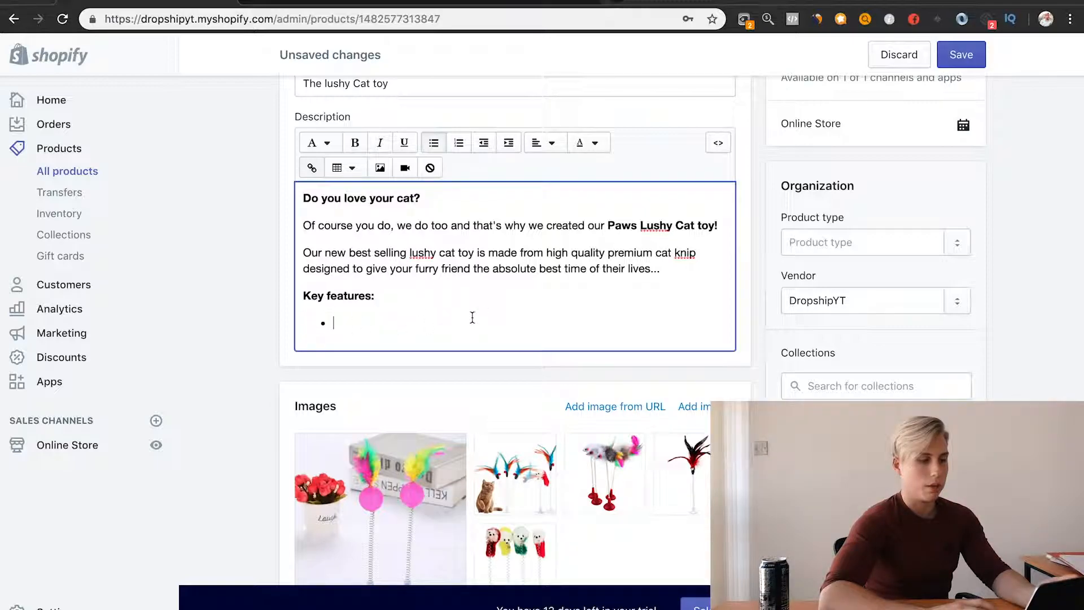
scroll(490, 314, "down", 1)
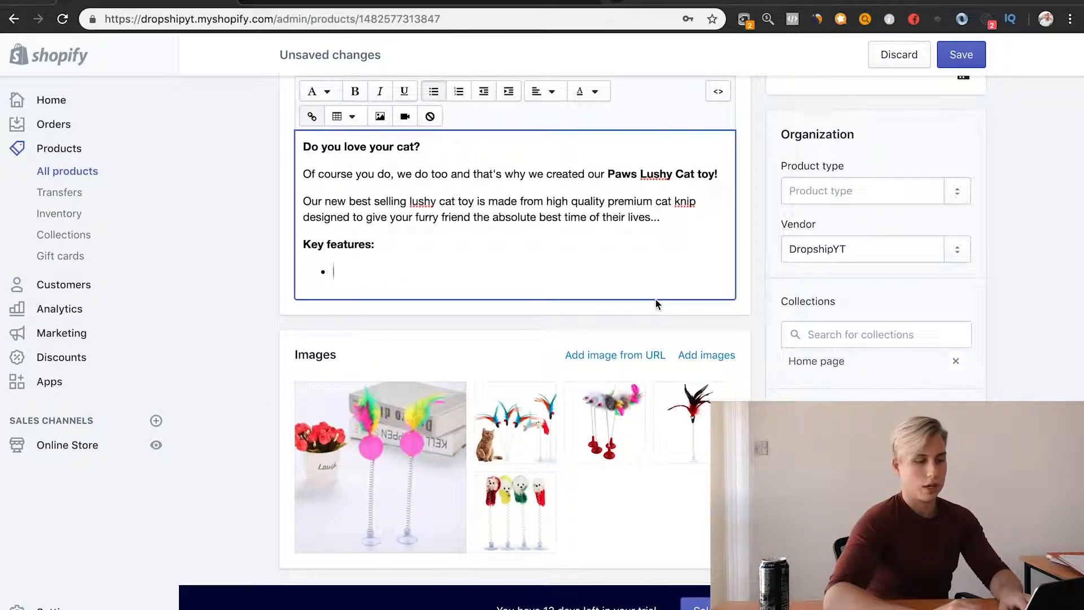
type("Ver ")
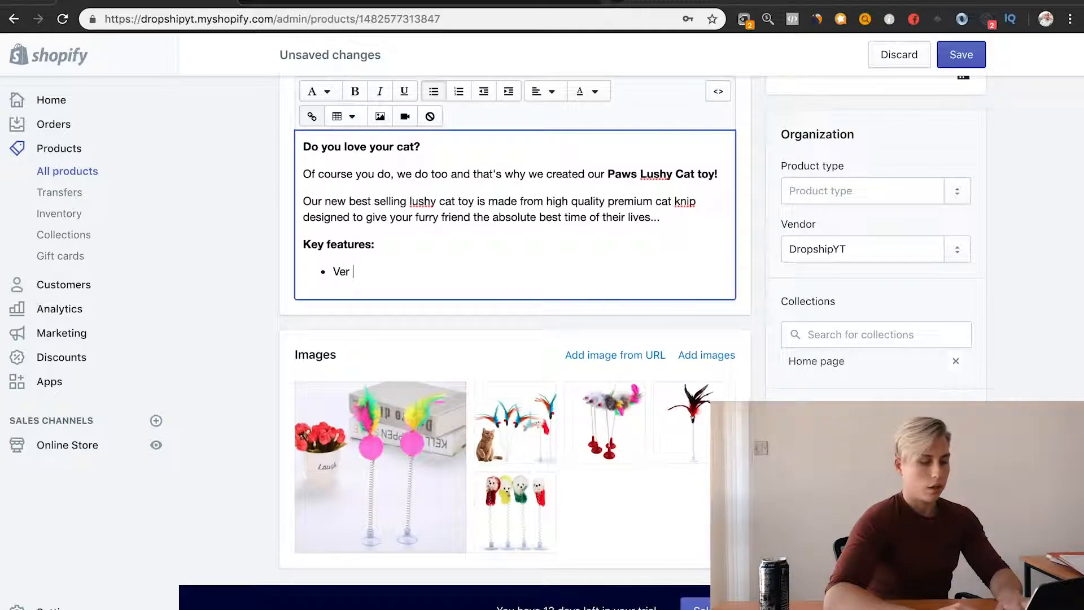
type("y atract")
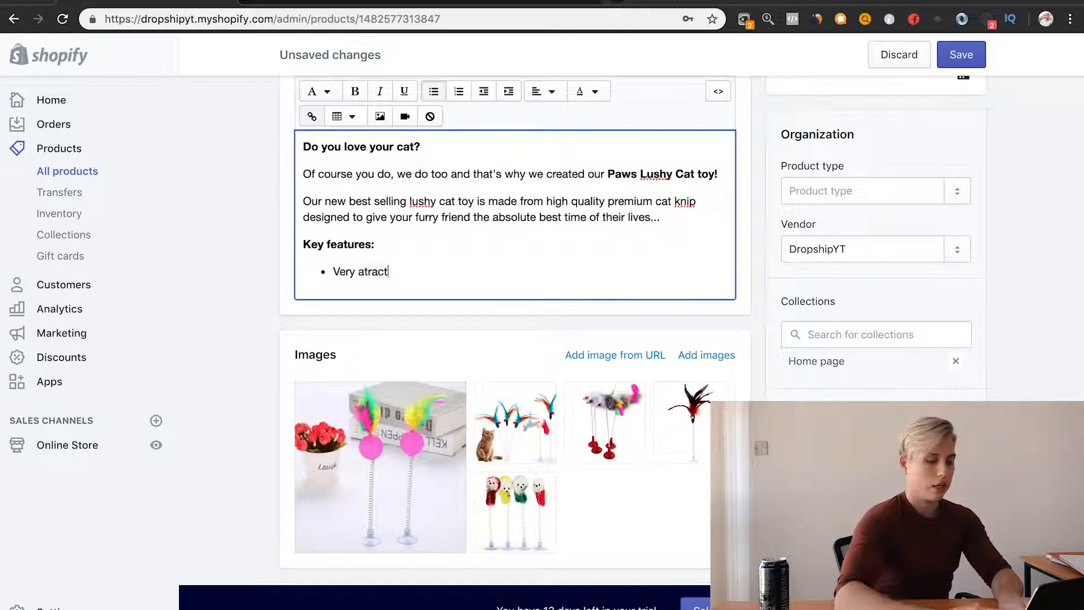
type("ive colors to ")
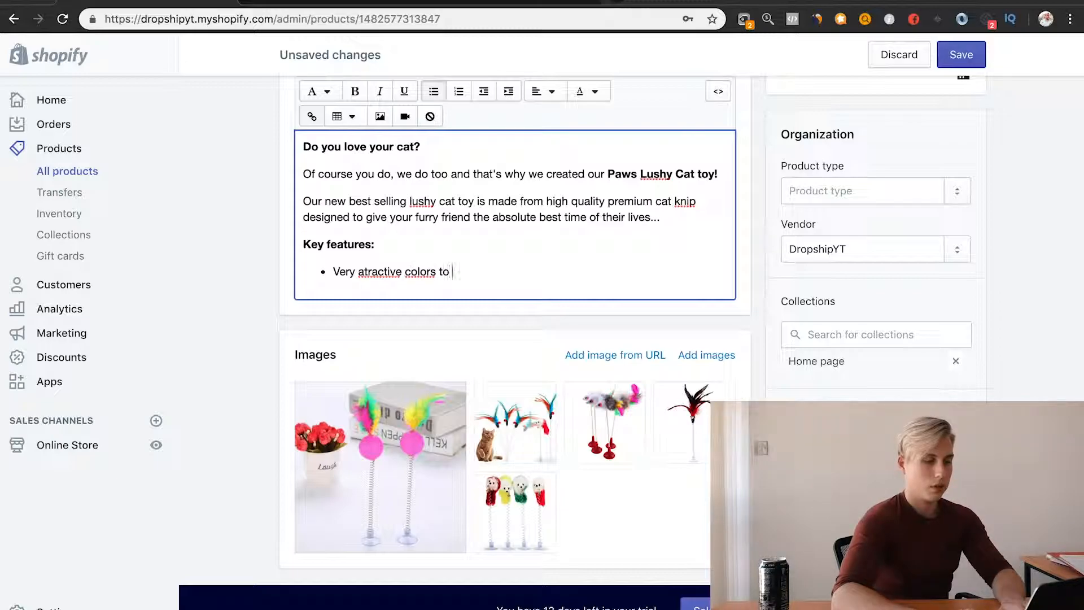
type("peek their i")
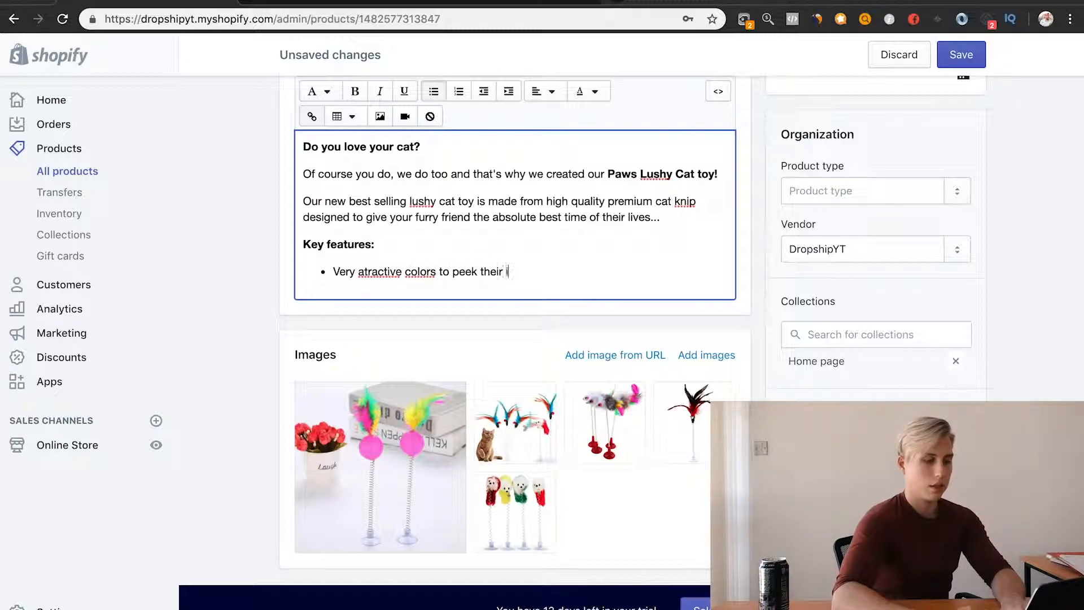
type("nterest")
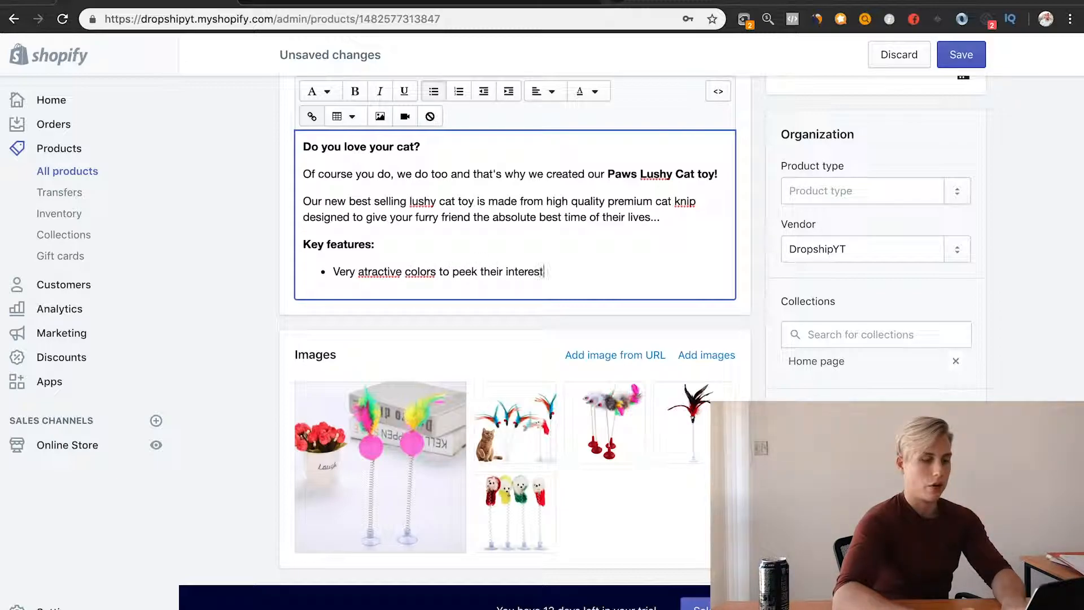
Step: Correct the misspelled word in the bullet to "attractive" and start a regular paragraph below the list
right_click(381, 273)
left_click(395, 282)
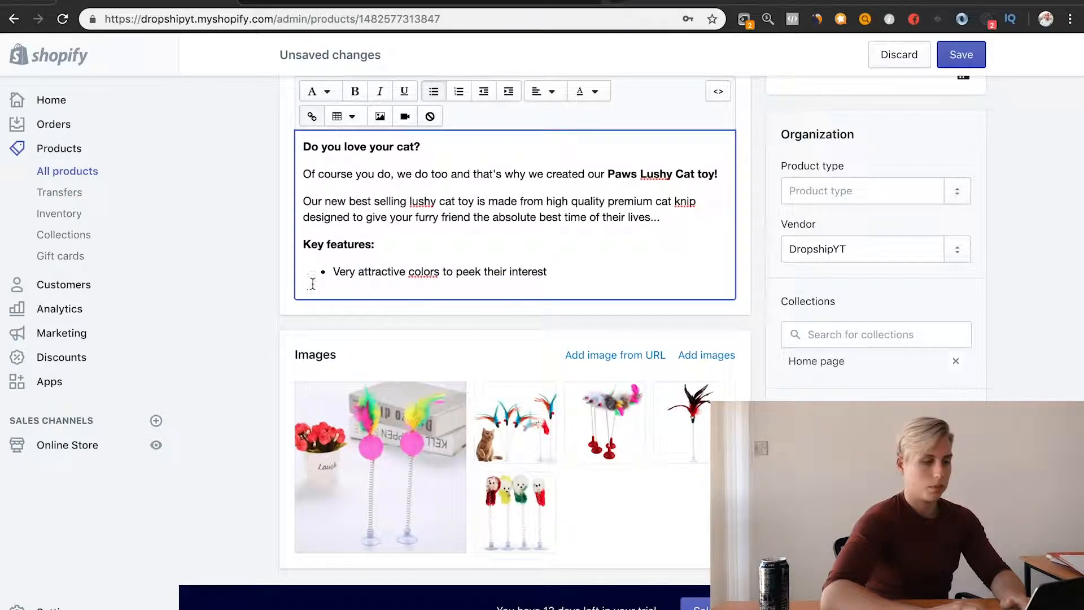
key("Return")
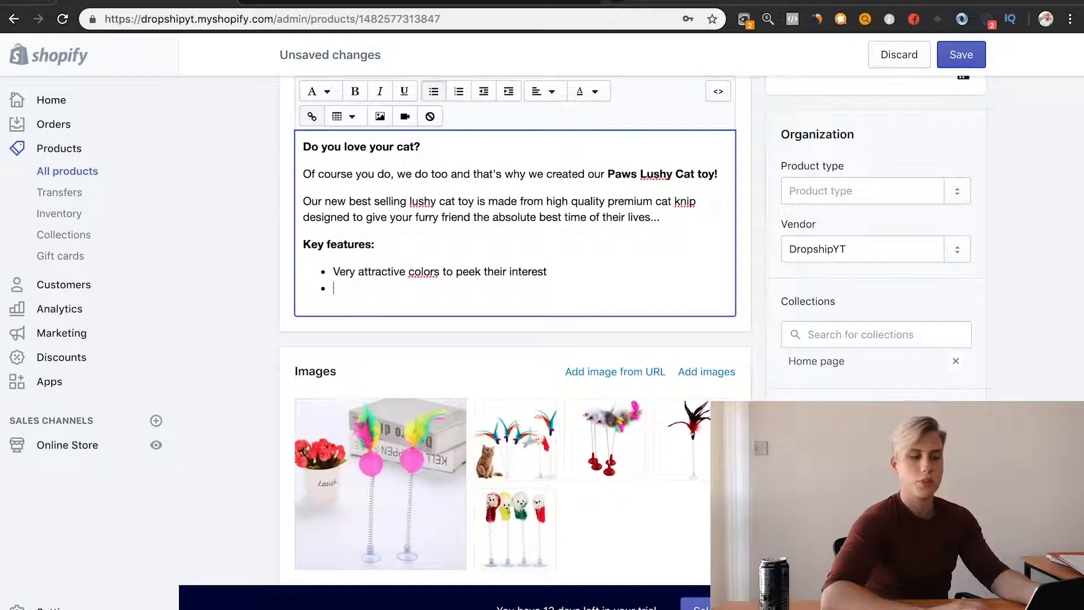
key("Return")
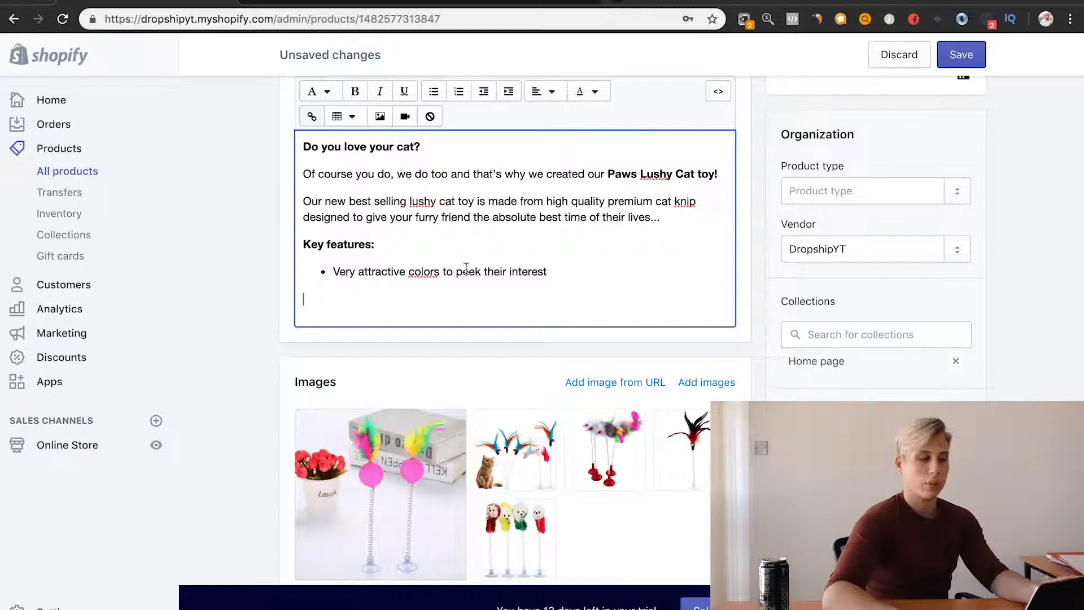
Step: Check the urgency and scarcity advice in the Google Docs outline and write "Order today and get 50% OFF!!" below the bullet in the Shopify description
scroll(464, 270, "up", 3)
left_click(384, 2)
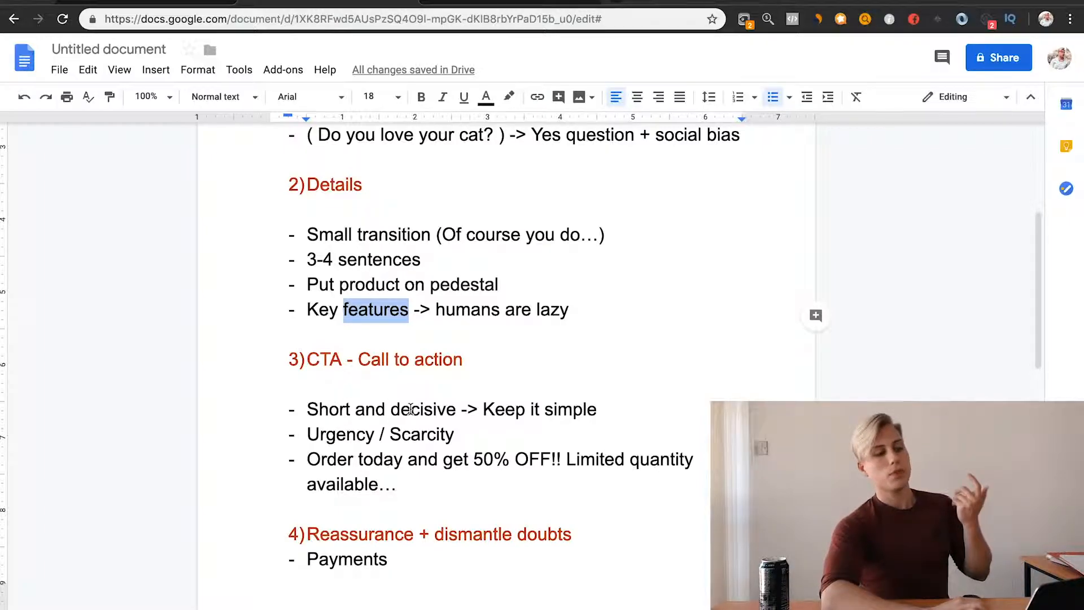
scroll(540, 414, "down", 1)
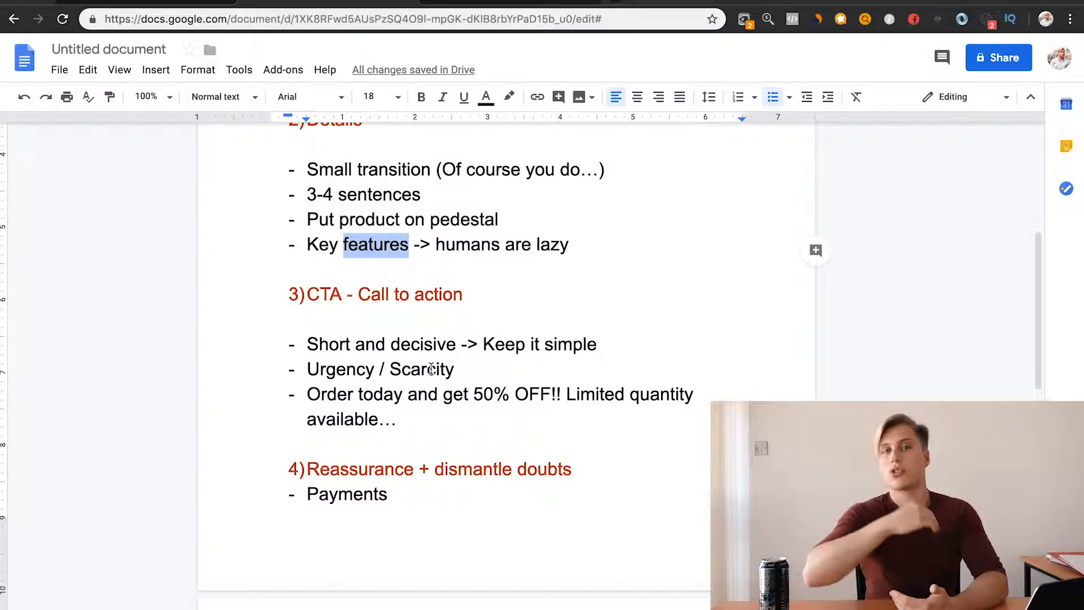
double_click(346, 370)
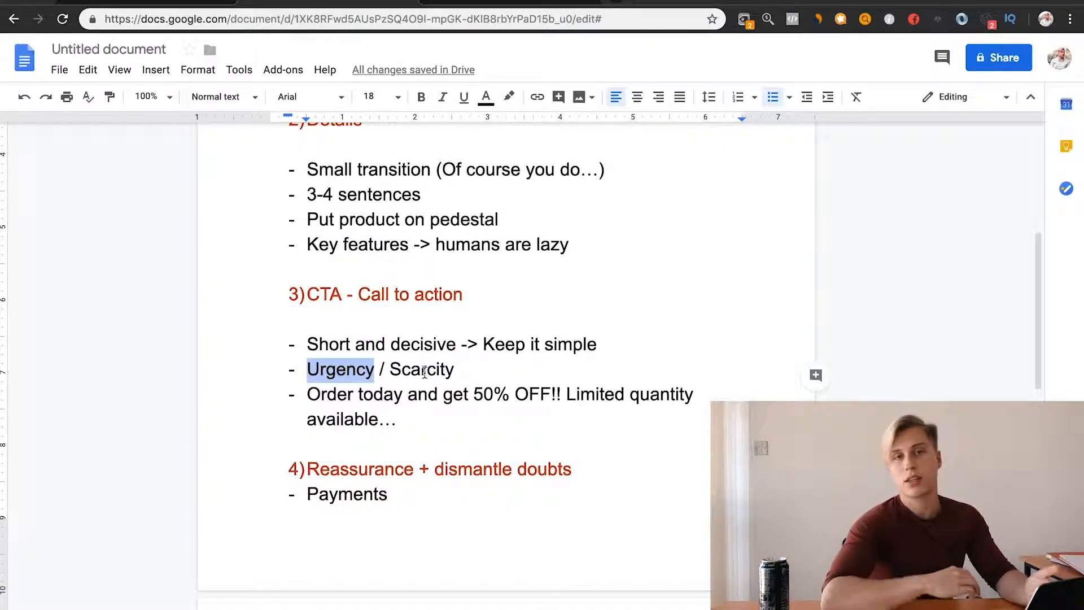
double_click(424, 371)
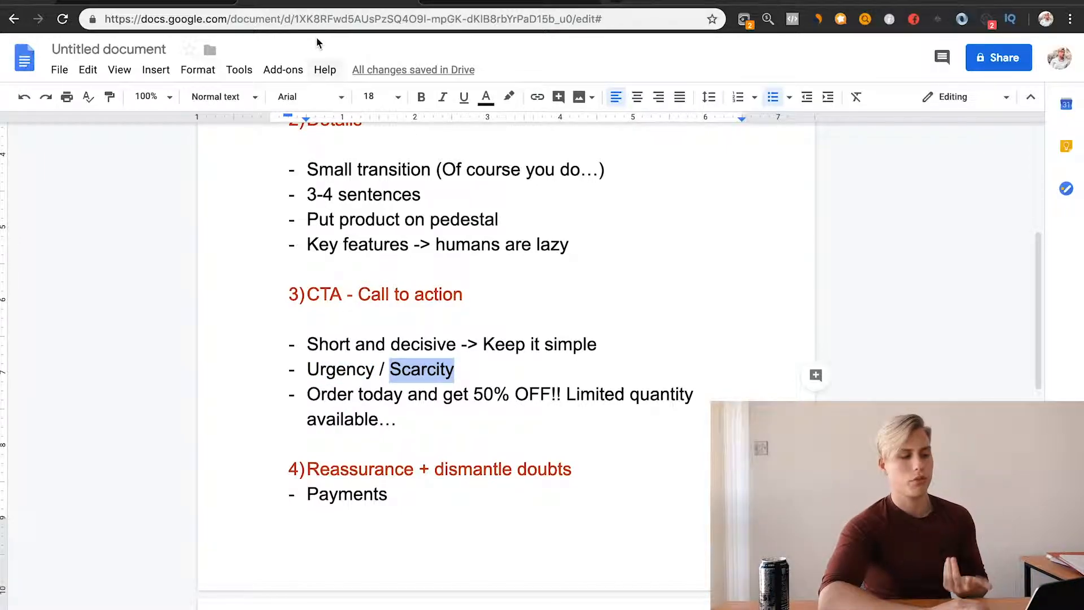
left_click(151, 3)
type("Order today ")
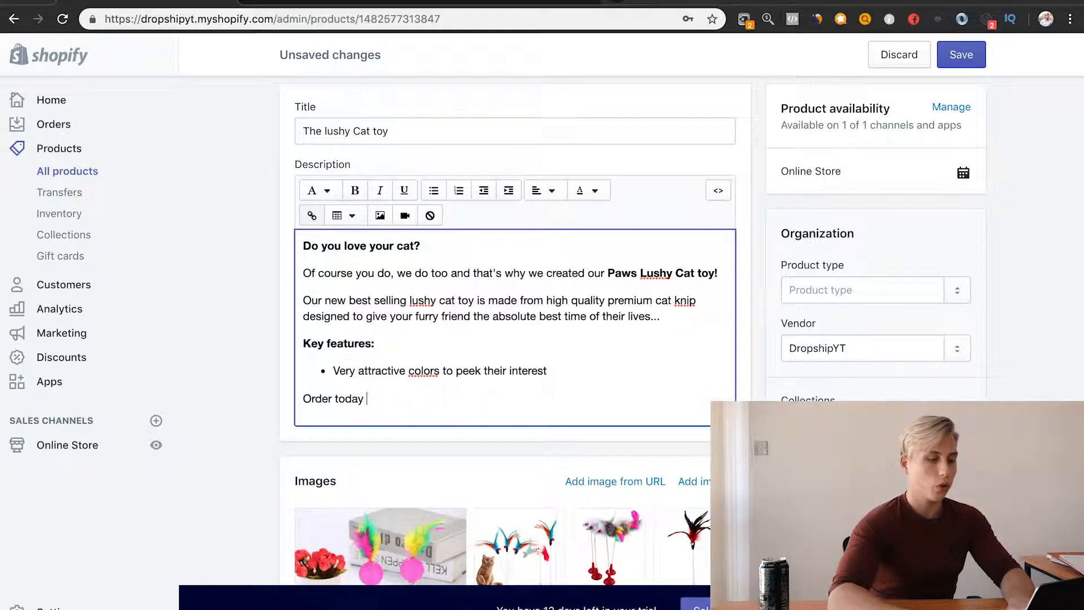
type("and get 50% OFF!")
scroll(531, 194, "down", 10)
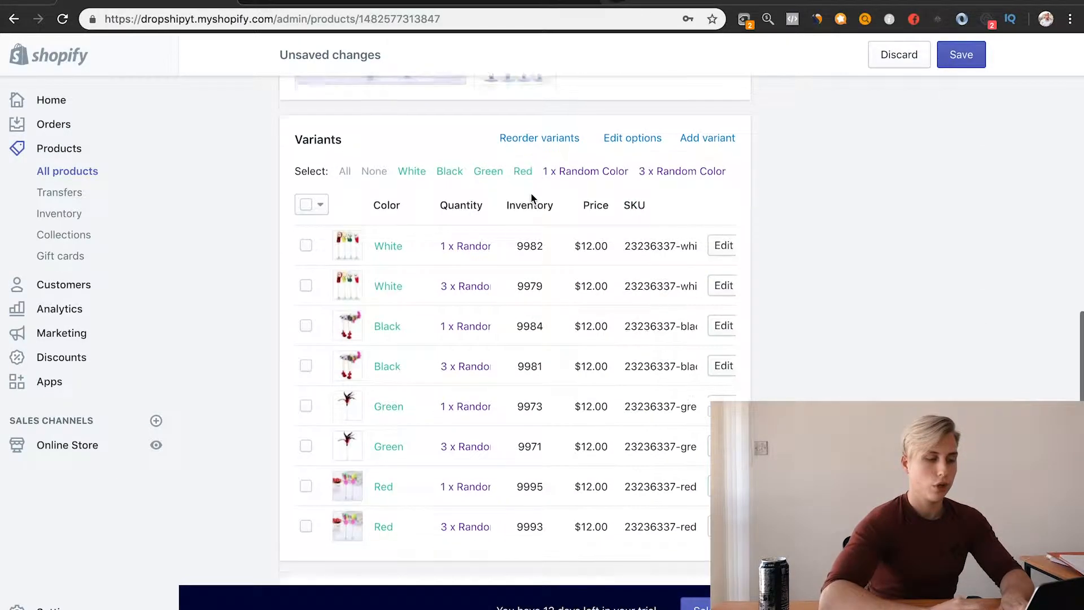
scroll(566, 217, "up", 3)
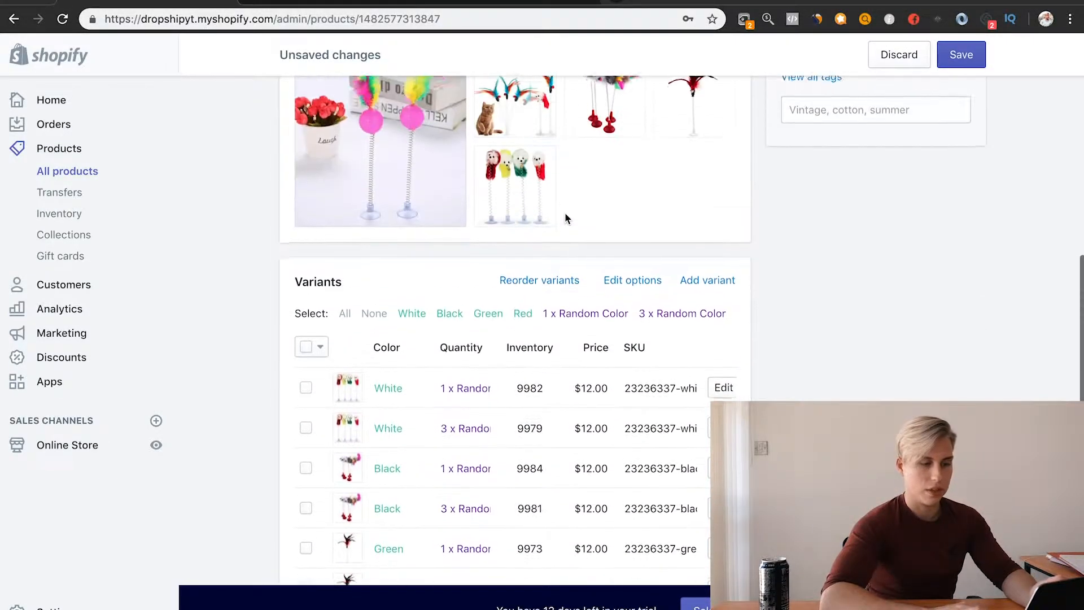
scroll(564, 213, "up", 5)
type("! ")
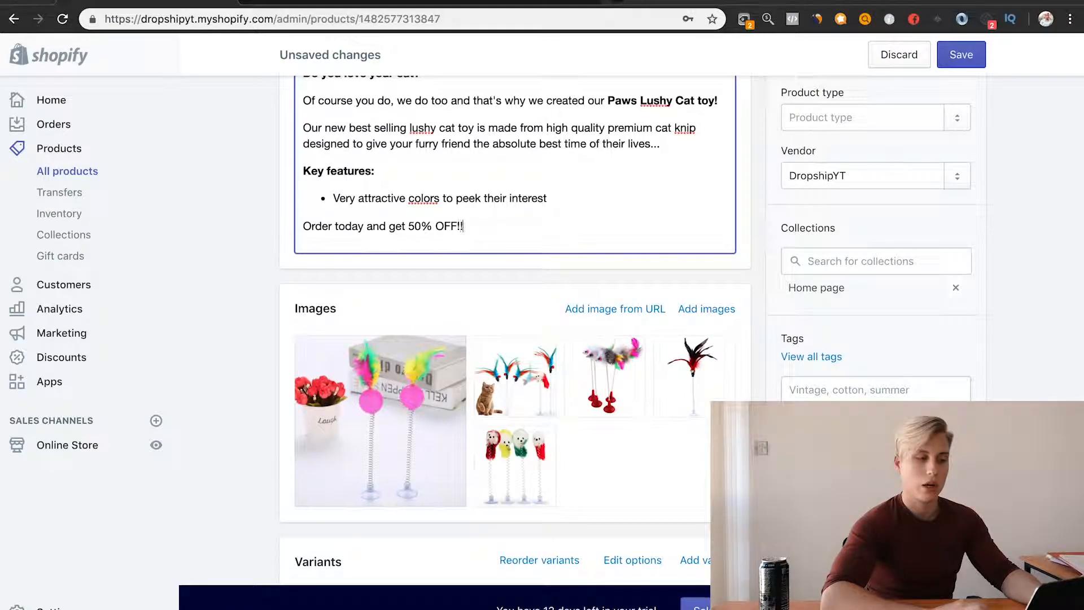
type("Limited q")
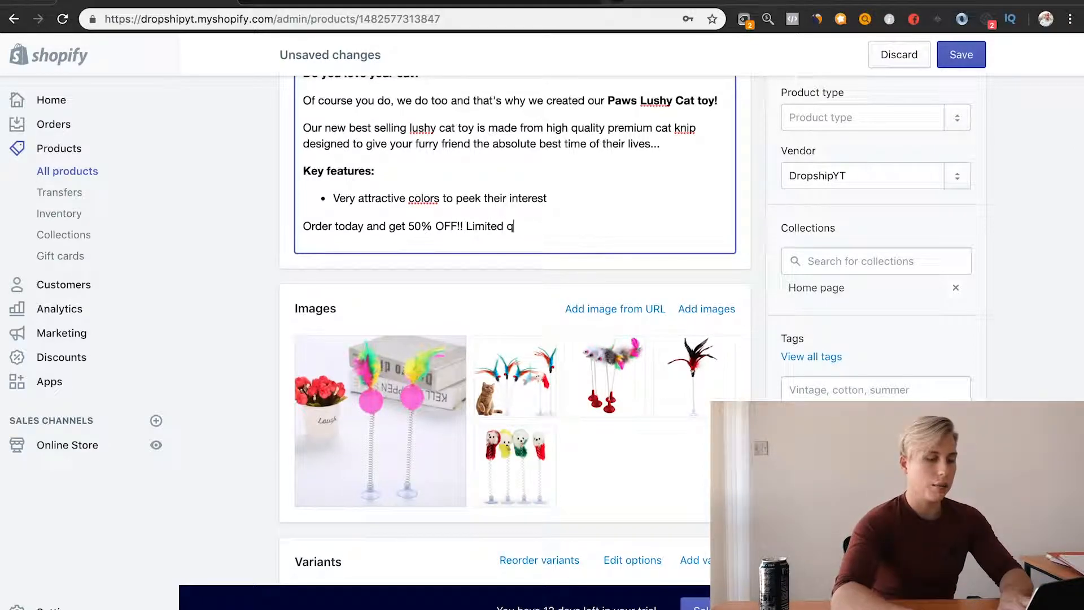
type("uanitity")
Step: Add "Limited quantity available.." to the call-to-action line, correcting the spelling of "quantity"
key("BackSpace")
key("BackSpace")
key("BackSpace")
key("BackSpace")
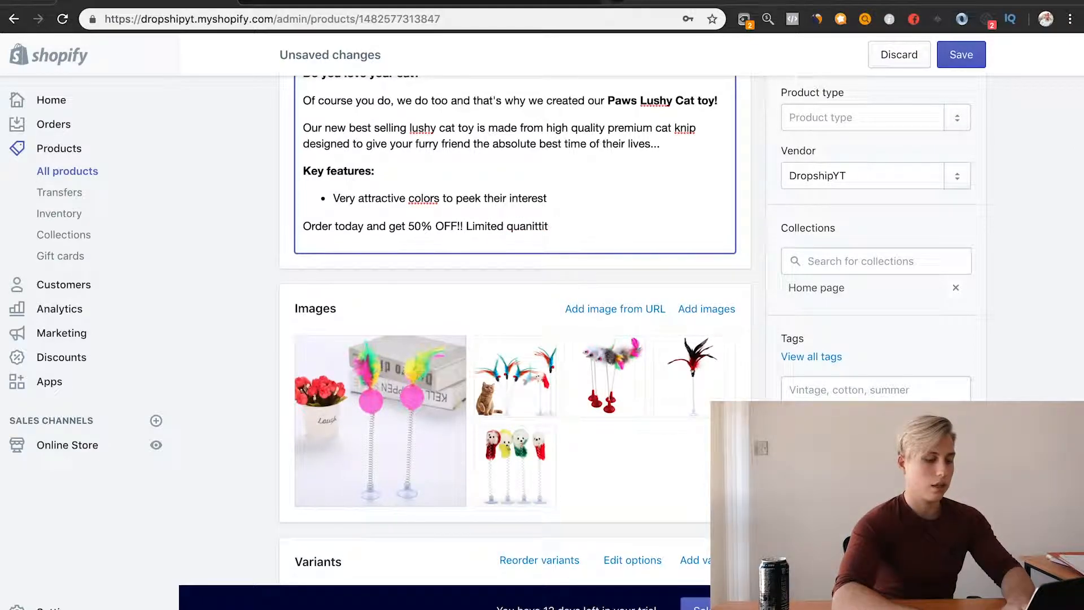
type("ti")
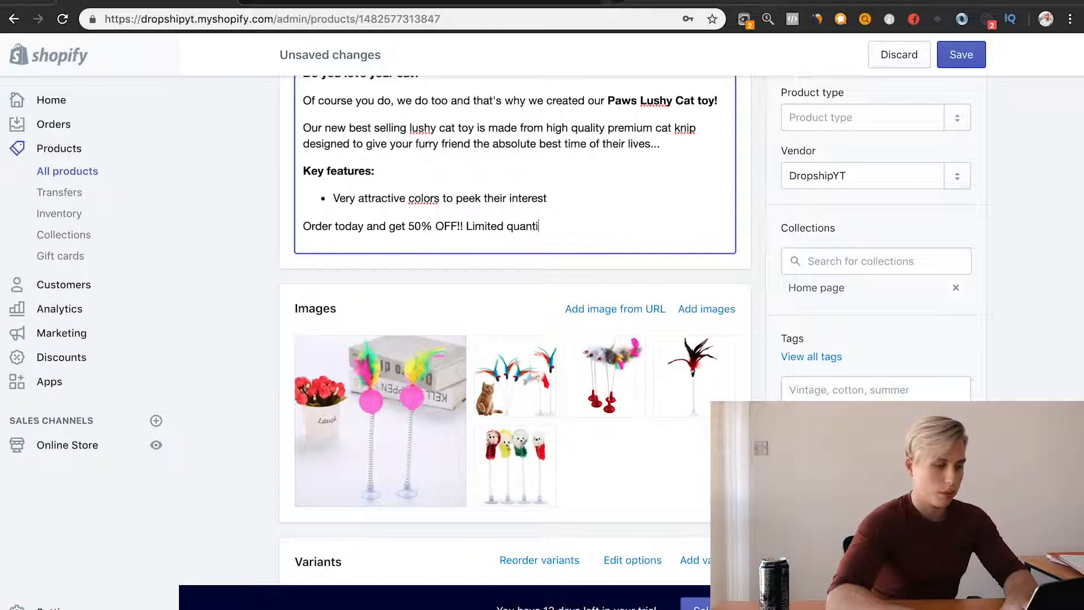
type("tyt avsaiablke")
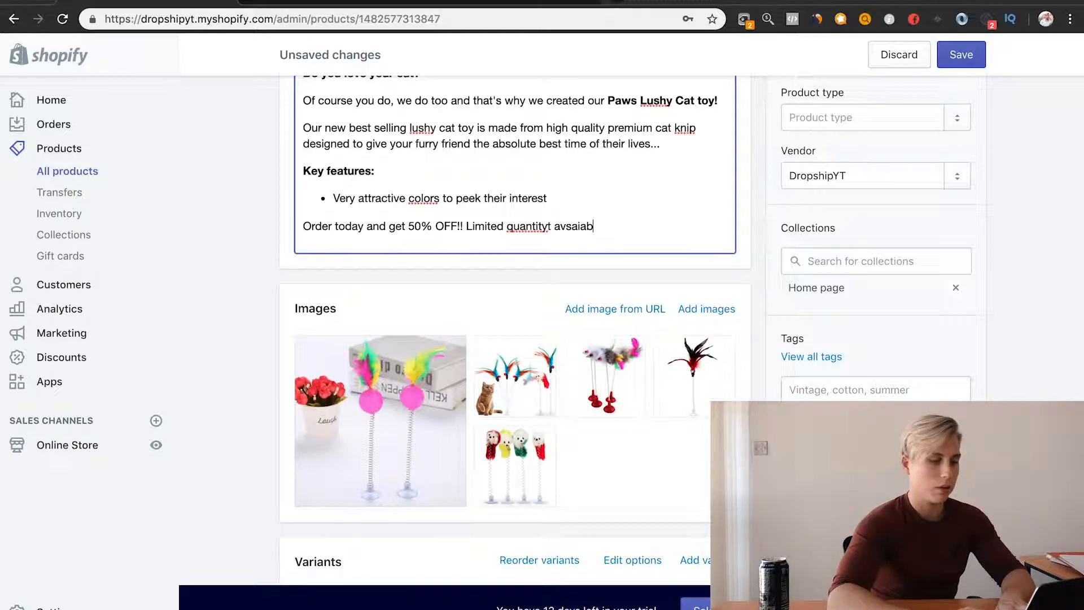
key("BackSpace")
key("BackSpace")
key("BackSpace")
key("BackSpace")
key("BackSpace")
key("BackSpace")
key("BackSpace")
key("BackSpace")
key("BackSpace")
type("ainba")
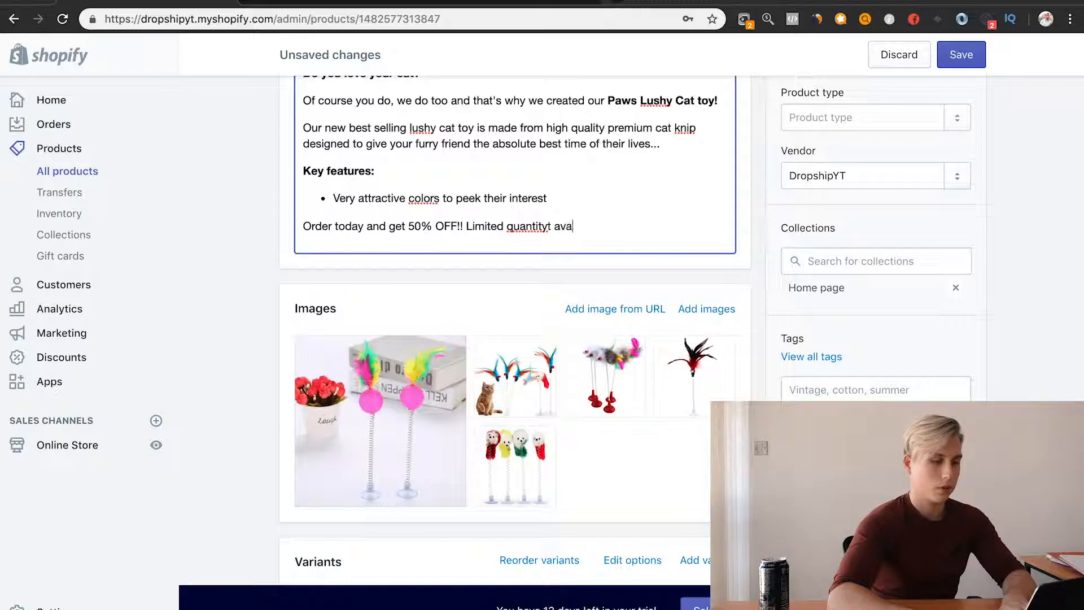
key("BackSpace")
key("BackSpace")
key("BackSpace")
type("ilable..")
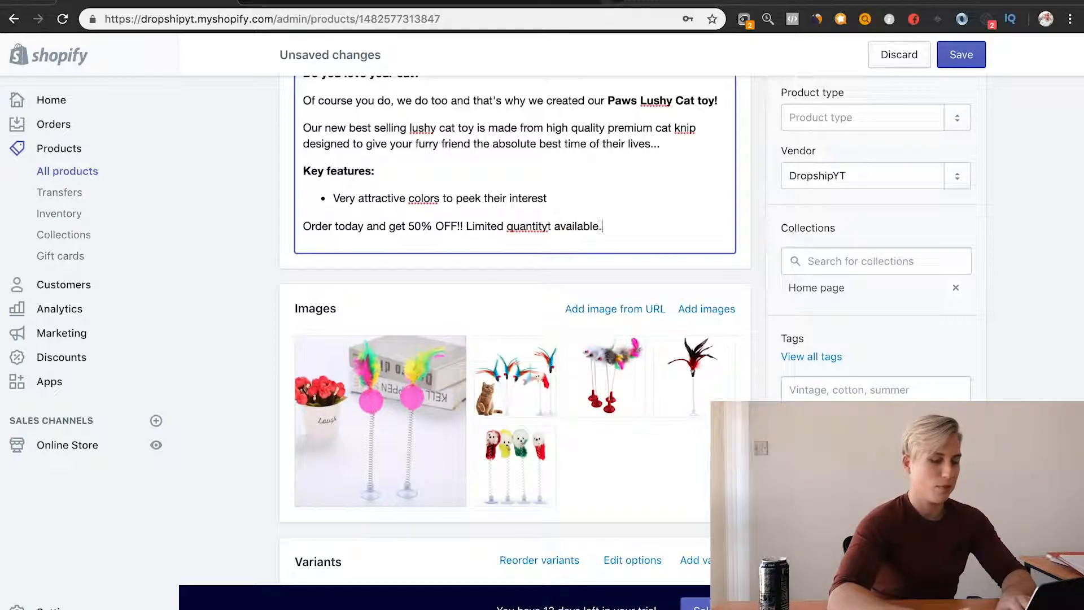
right_click(531, 224)
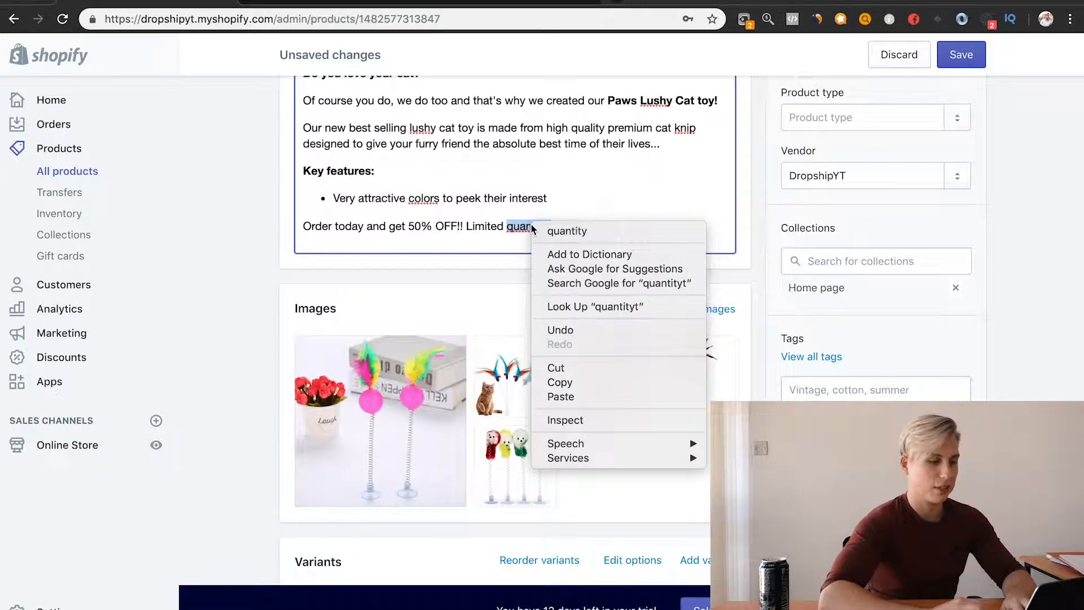
left_click(628, 224)
Step: Make the whole call-to-action line at the end of the description bold
left_click(626, 225)
left_click_drag(626, 225, 287, 224)
scroll(280, 302, "up", 3)
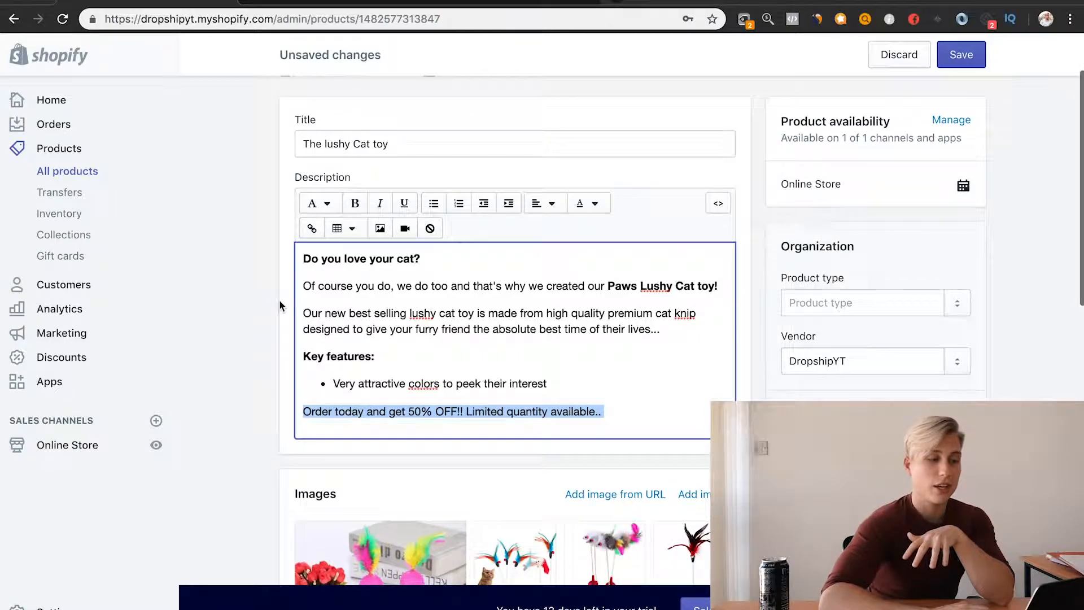
left_click(355, 215)
scroll(572, 373, "down", 2)
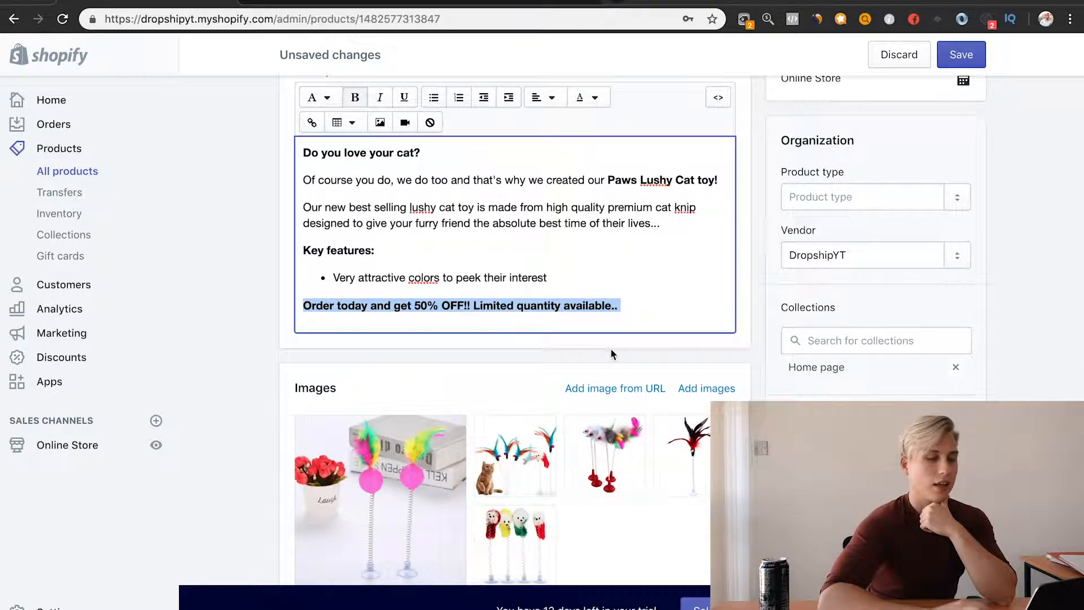
left_click(652, 321)
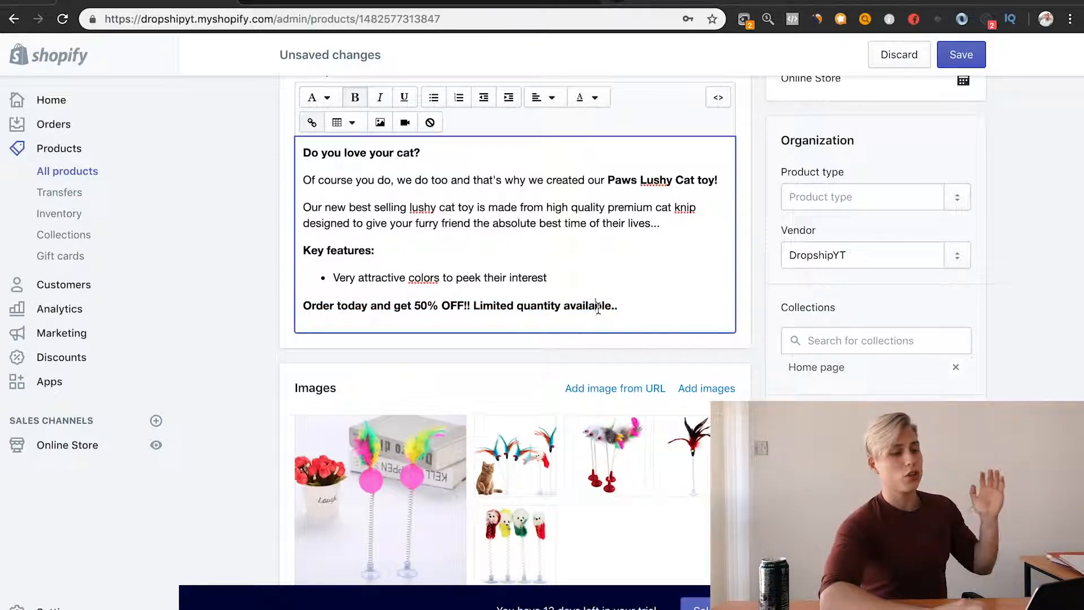
Step: Duplicate the "Very attractive colors to peek their interest" bullet twice to make three key features, removing the extra empty bullet
left_click(555, 273)
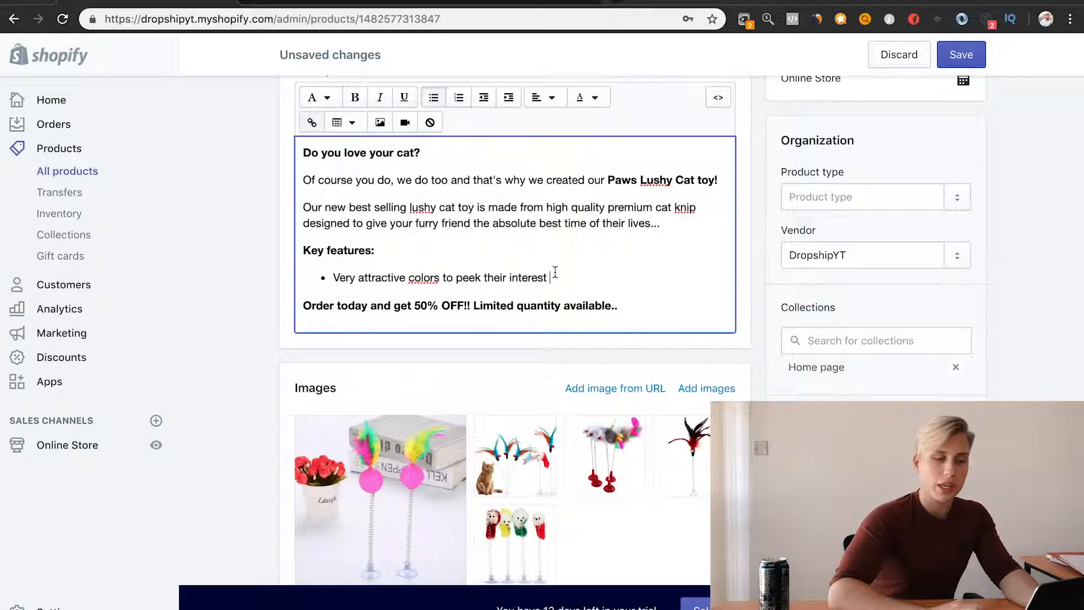
double_click(333, 278)
left_click_drag(576, 276, 339, 272)
key("ctrl+c")
left_click(575, 278)
key("Return")
key("ctrl+v")
key("Return")
key("BackSpace")
key("ctrl+v")
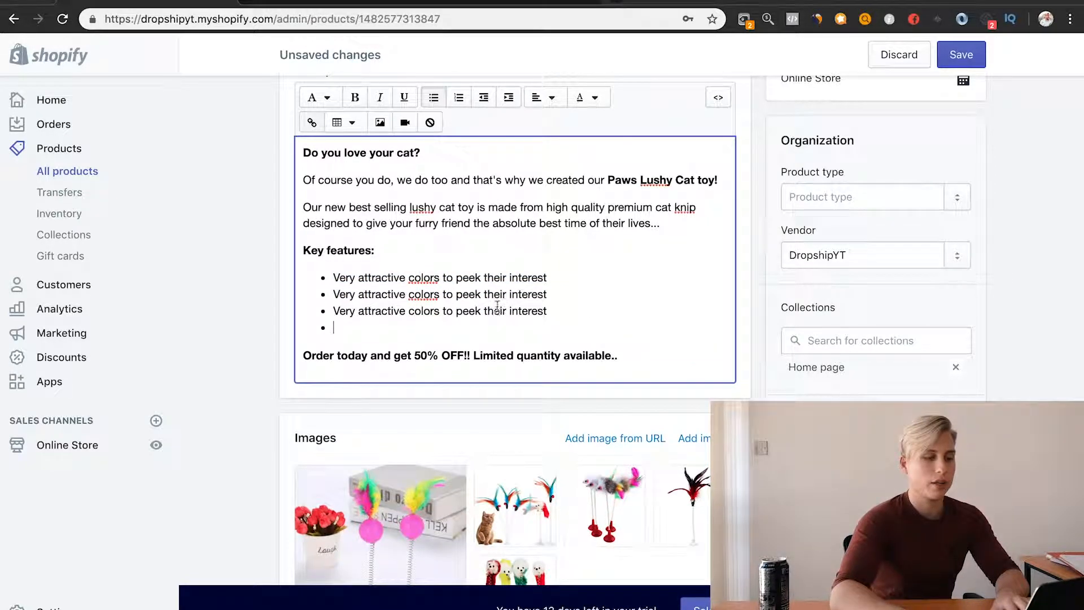
key("BackSpace")
left_click(199, 308)
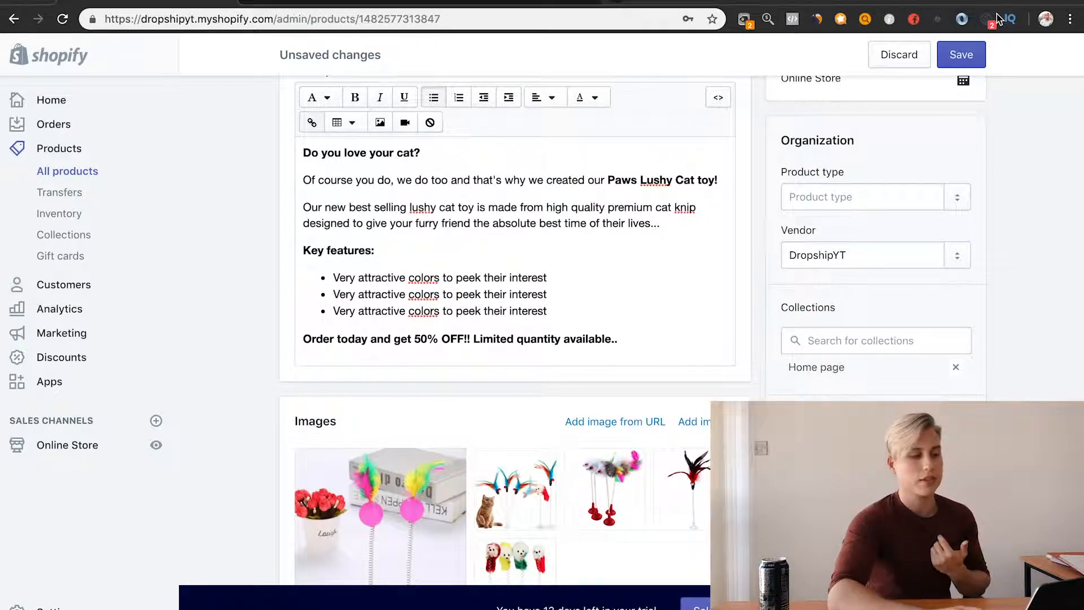
Step: Save the product and extend the call-to-action line's ending to "available..."
left_click(971, 54)
scroll(524, 137, "up", 2)
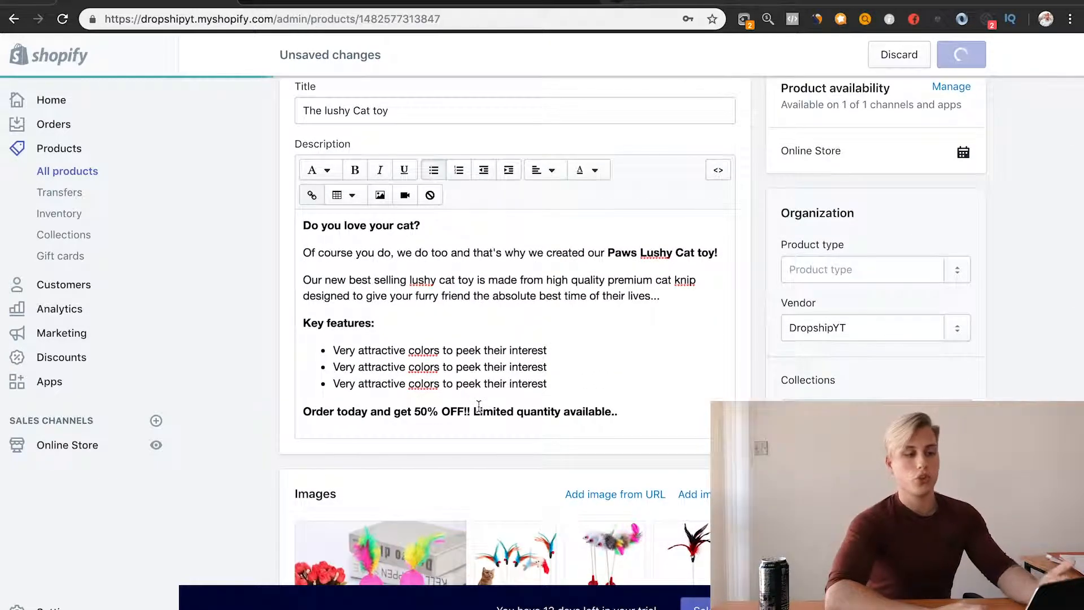
left_click(625, 411)
type(".")
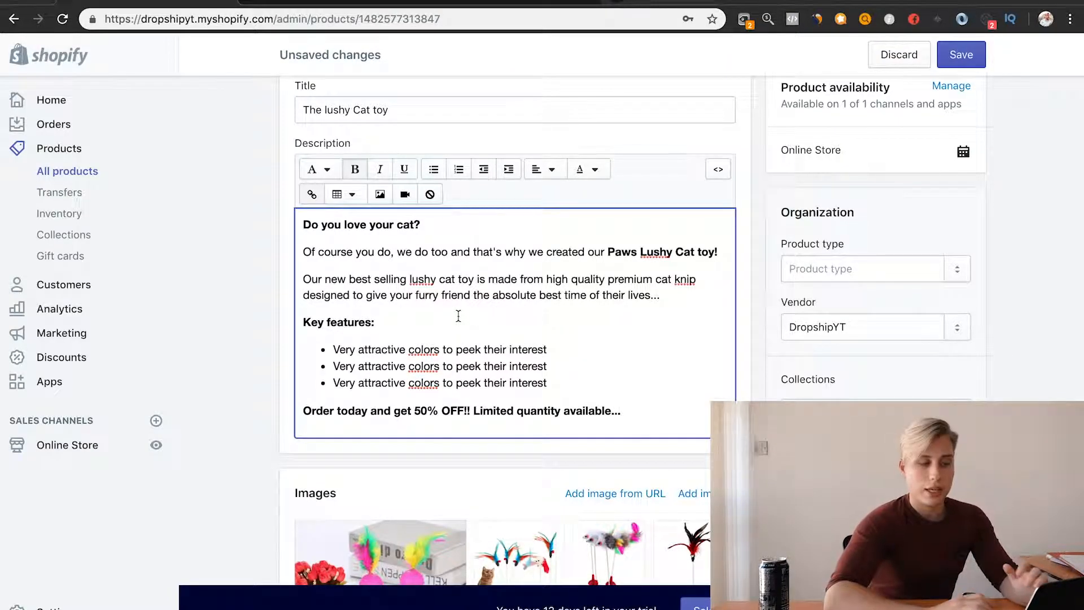
double_click(678, 250)
left_click_drag(703, 250, 642, 251)
double_click(377, 226)
left_click(358, 322)
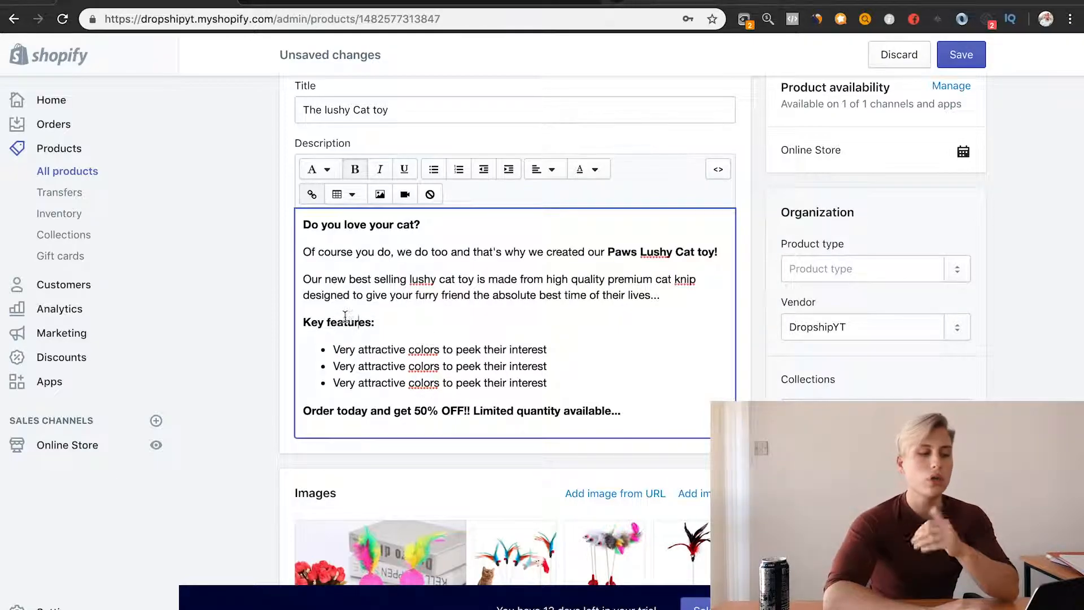
Step: Switch to the Google Docs outline and review the reassurance section's points on payments, other customers, and shipping & returns
left_click(339, 3)
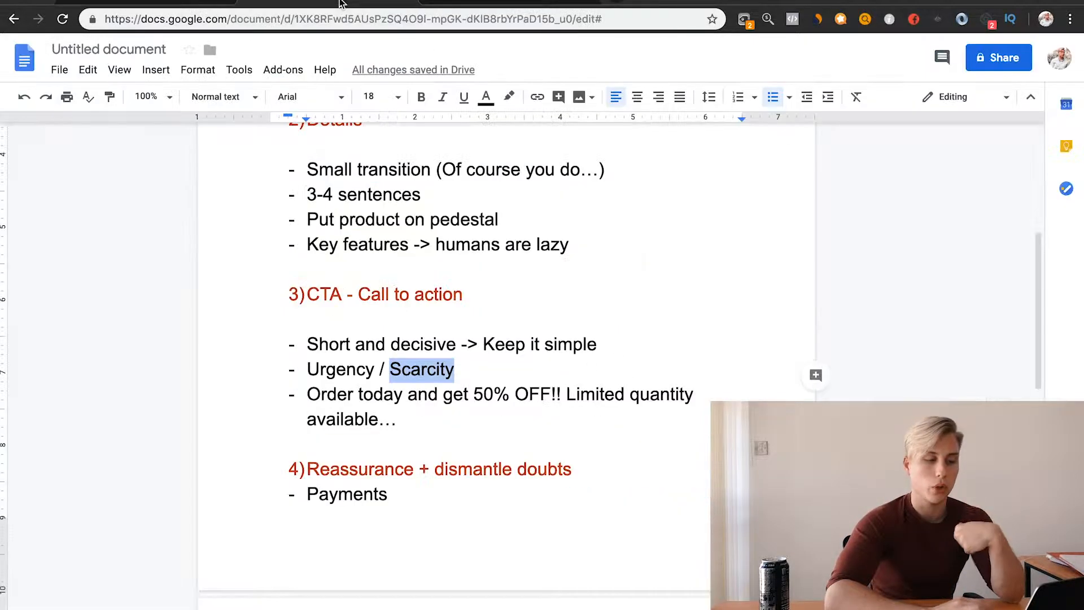
scroll(504, 319, "down", 3)
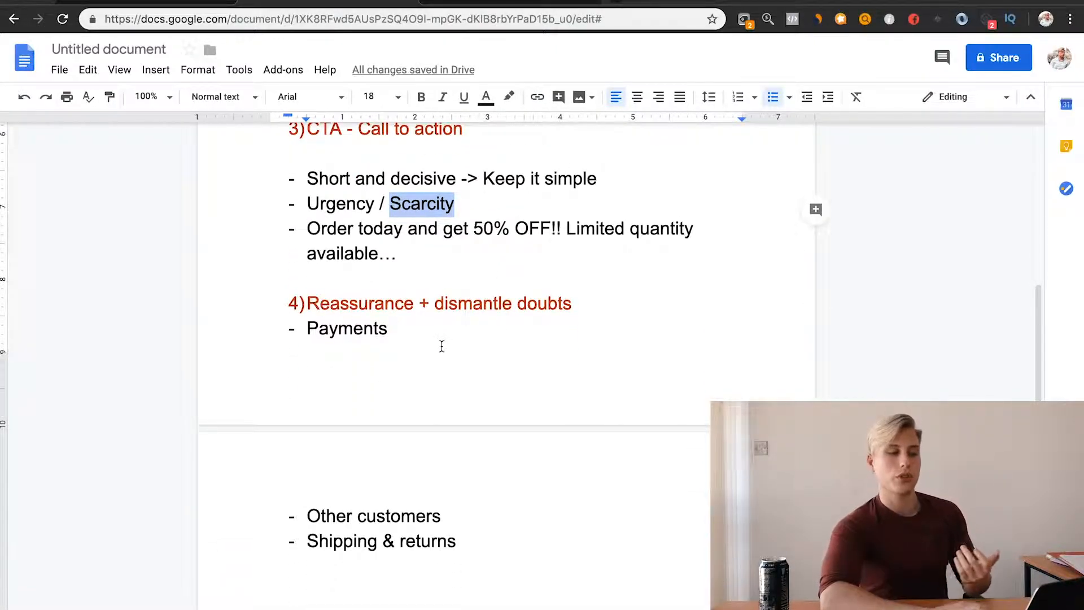
left_click(404, 328)
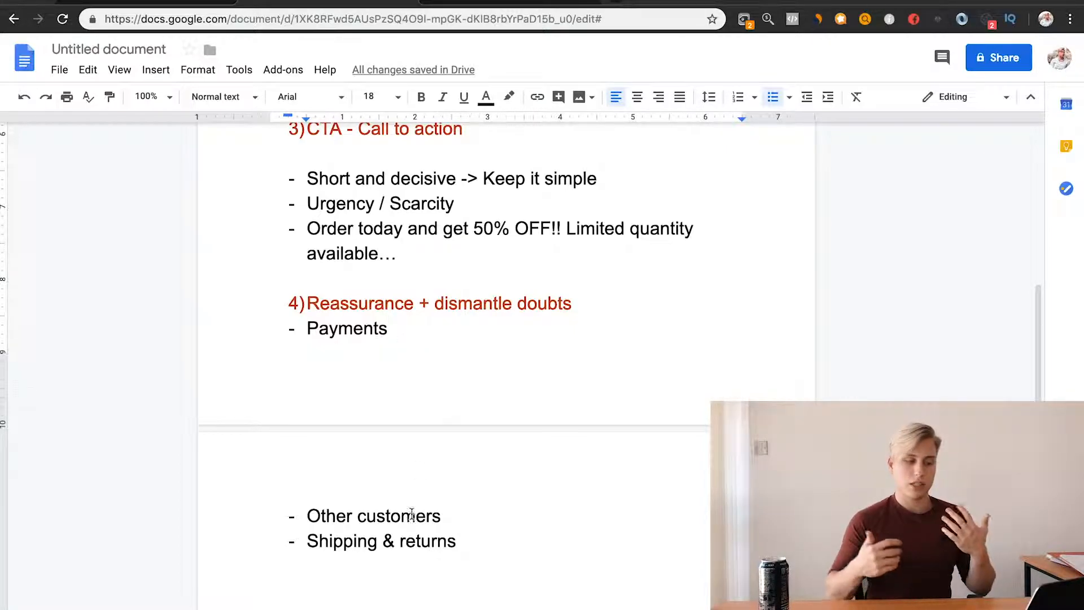
left_click_drag(308, 540, 464, 542)
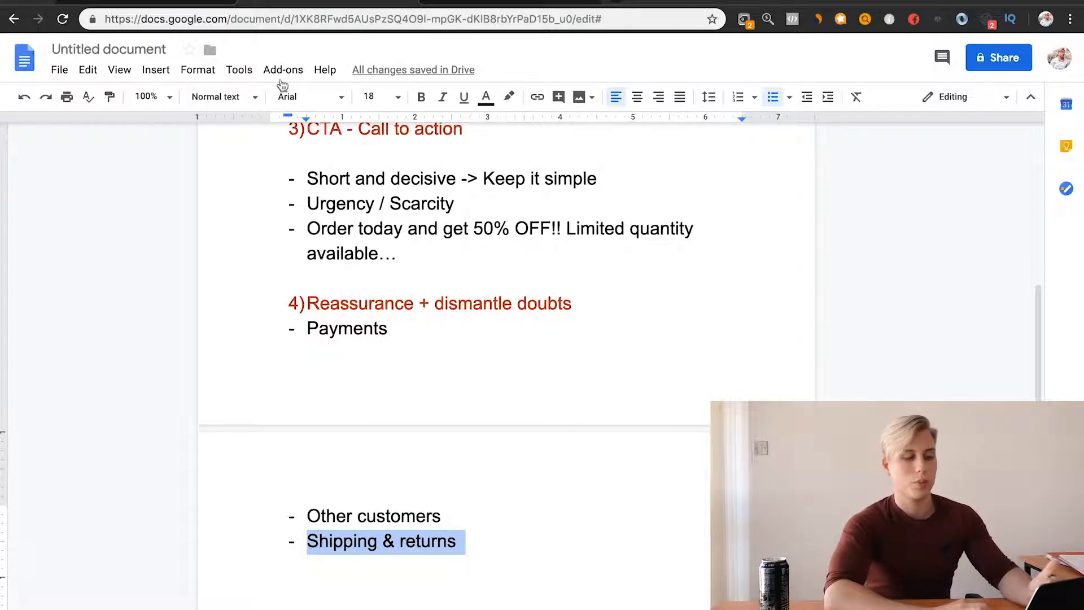
Step: Switch to the Google Images results for "secure checkout badge" and choose the blue-framed Guaranteed SAFE Checkout badge
left_click(152, 1)
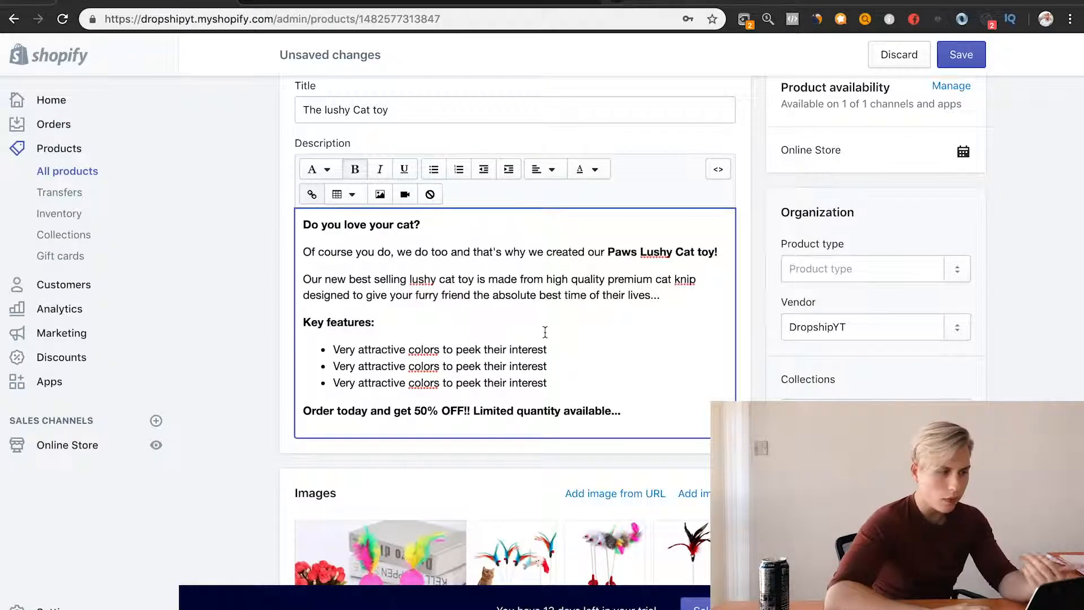
left_click(535, 2)
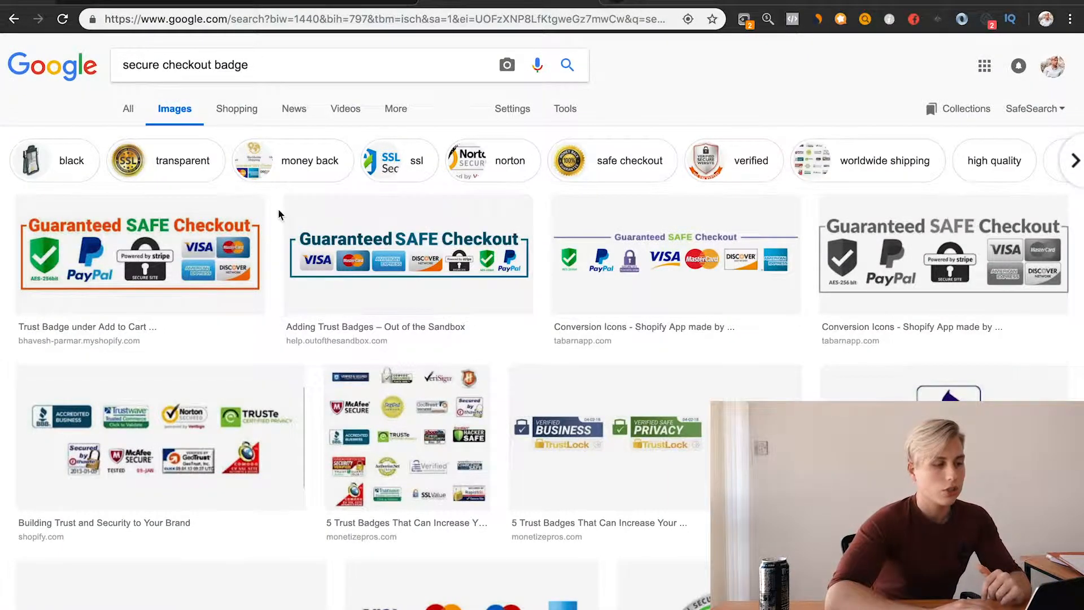
left_click(432, 258)
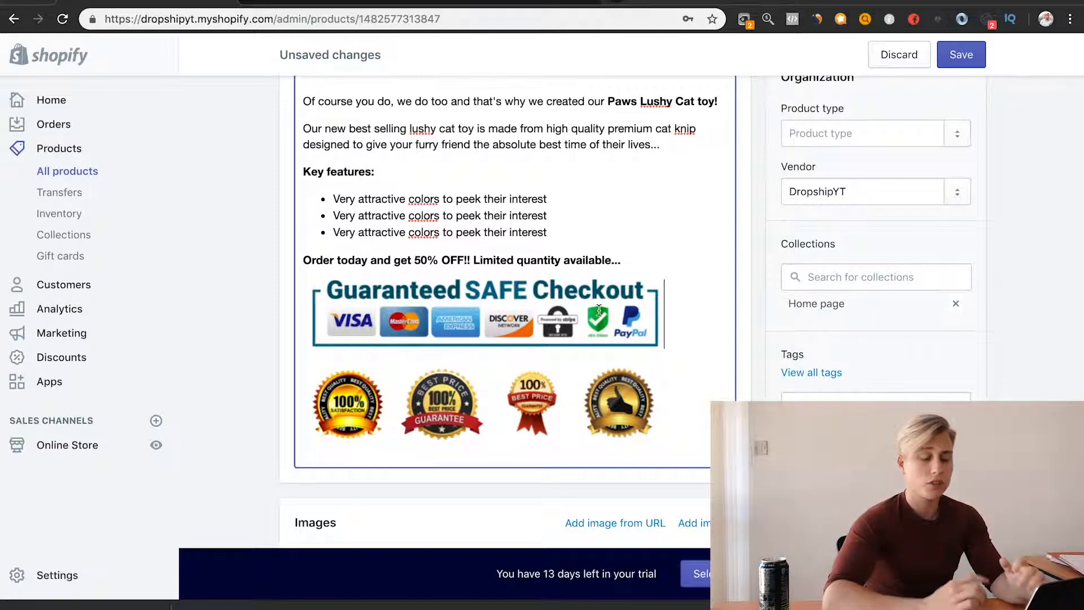
Step: View the uploaded images available for the Shopify product description and leave without inserting one
scroll(606, 400, "up", 1)
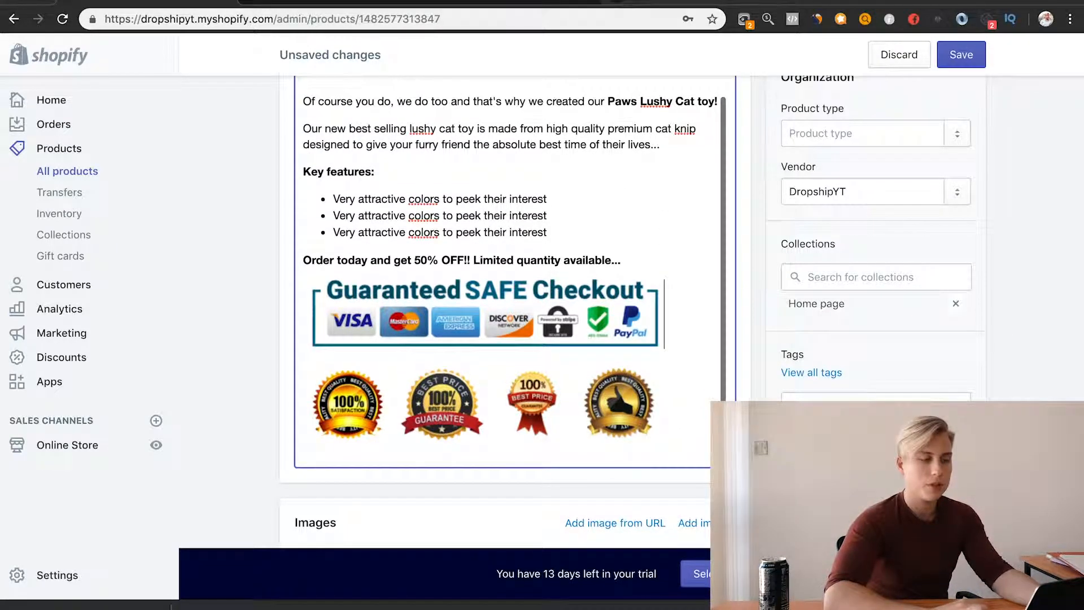
scroll(849, 389, "up", 3)
left_click(380, 200)
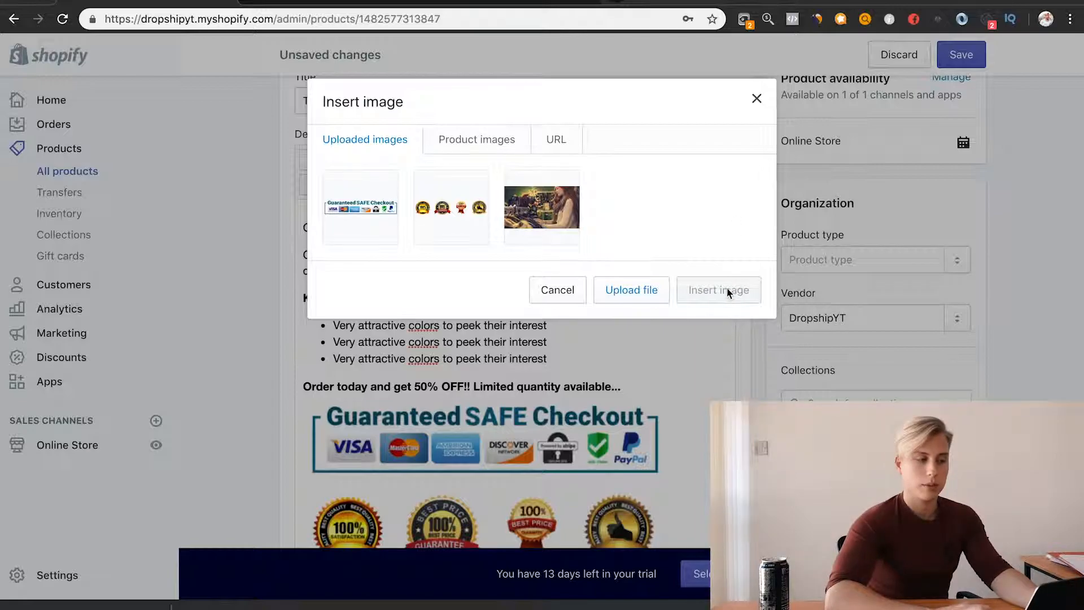
left_click(554, 302)
scroll(615, 390, "down", 3)
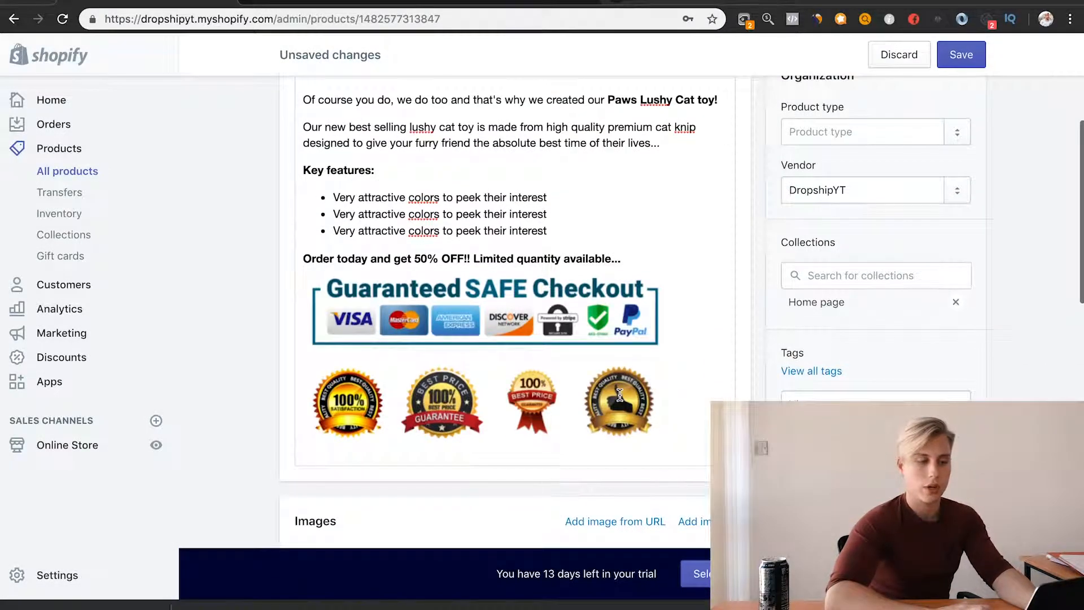
left_click(535, 316)
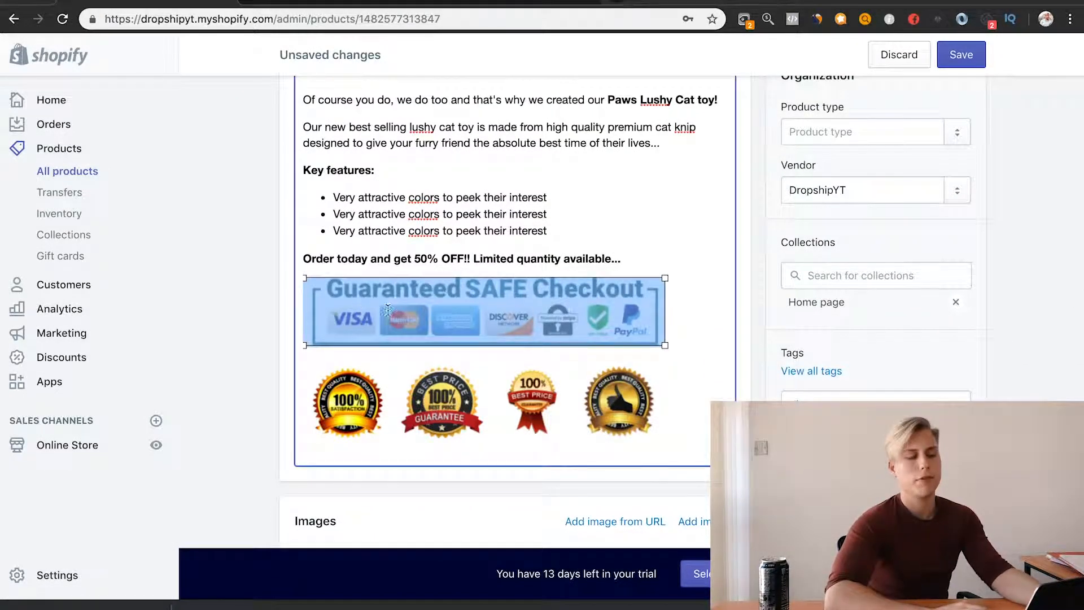
left_click(687, 282)
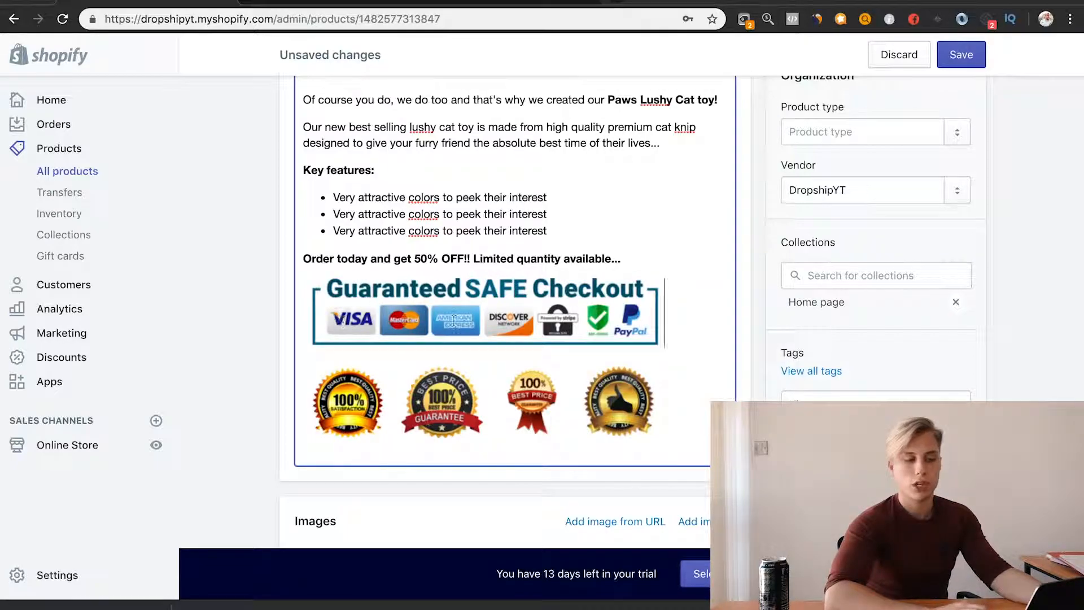
left_click(529, 299)
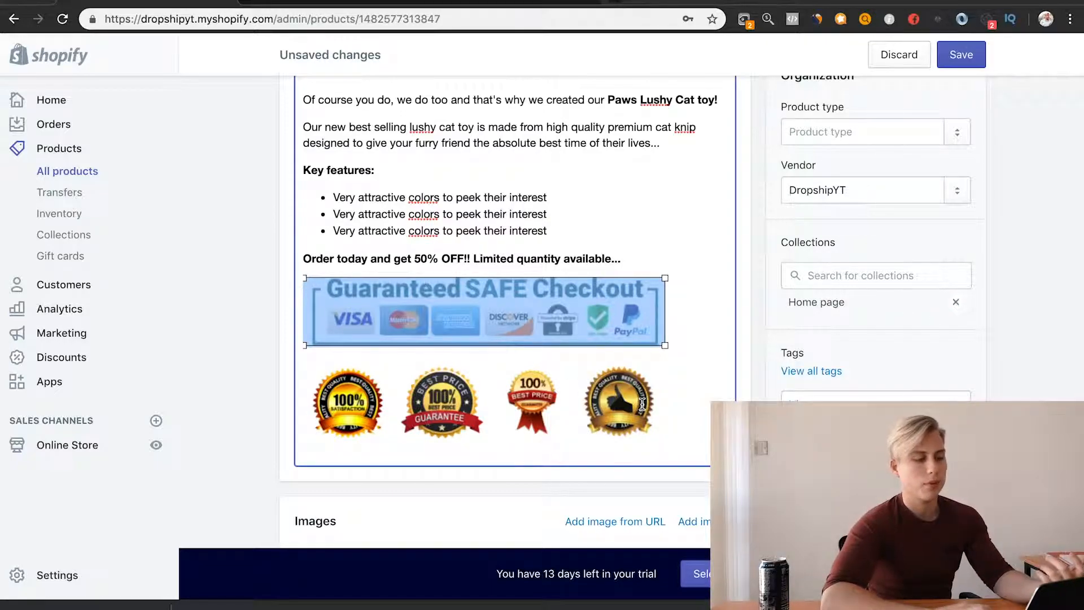
Step: Shrink the guarantee seals image and the Guaranteed SAFE Checkout image slightly to matching widths and save the product
left_click(612, 410)
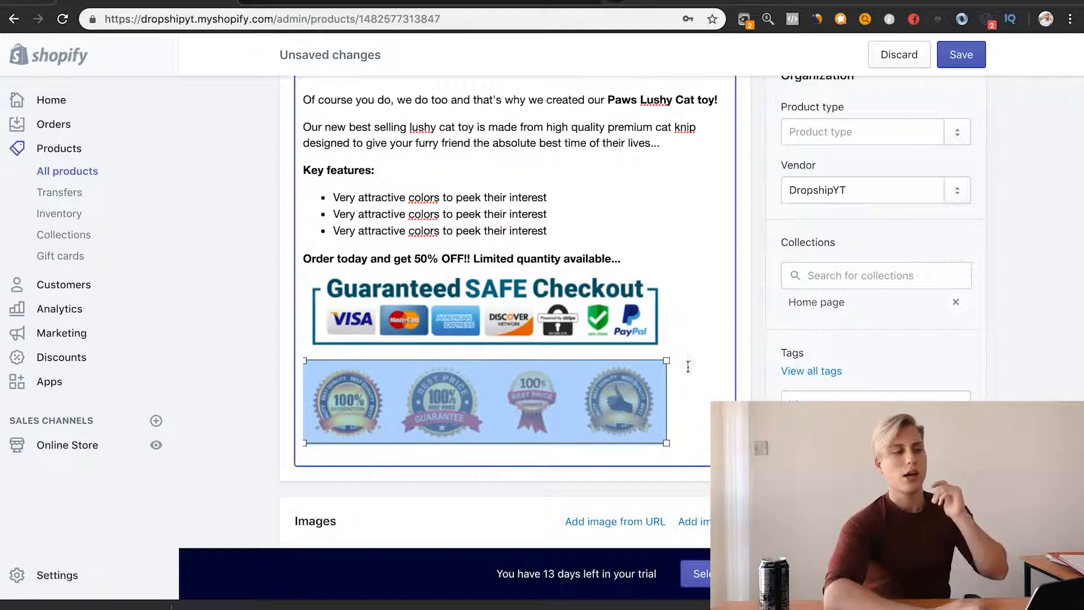
left_click_drag(669, 360, 647, 362)
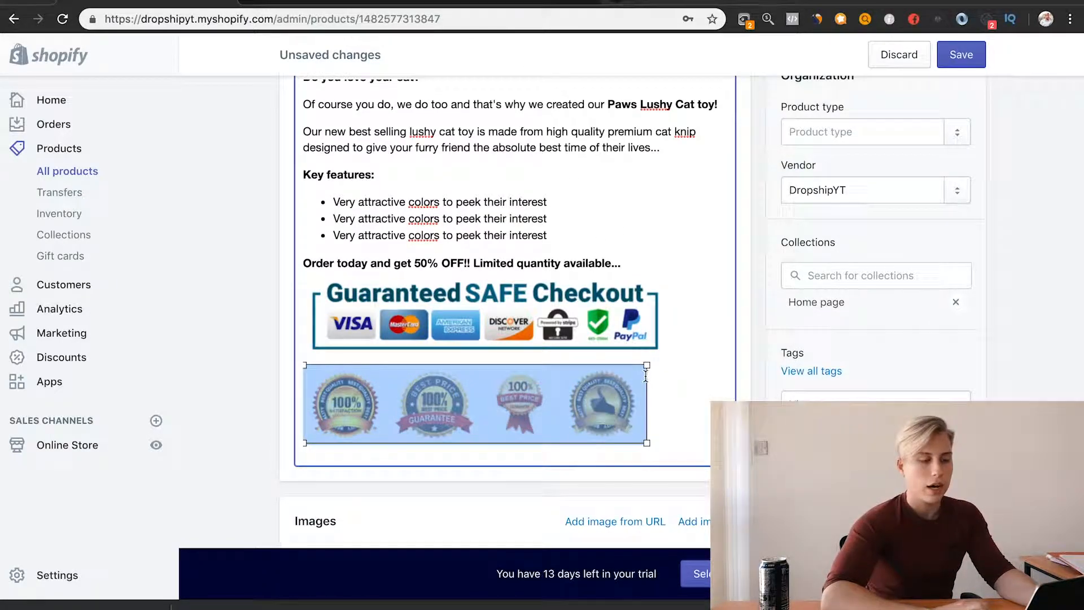
left_click(616, 301)
left_click_drag(667, 282, 648, 283)
left_click(1005, 334)
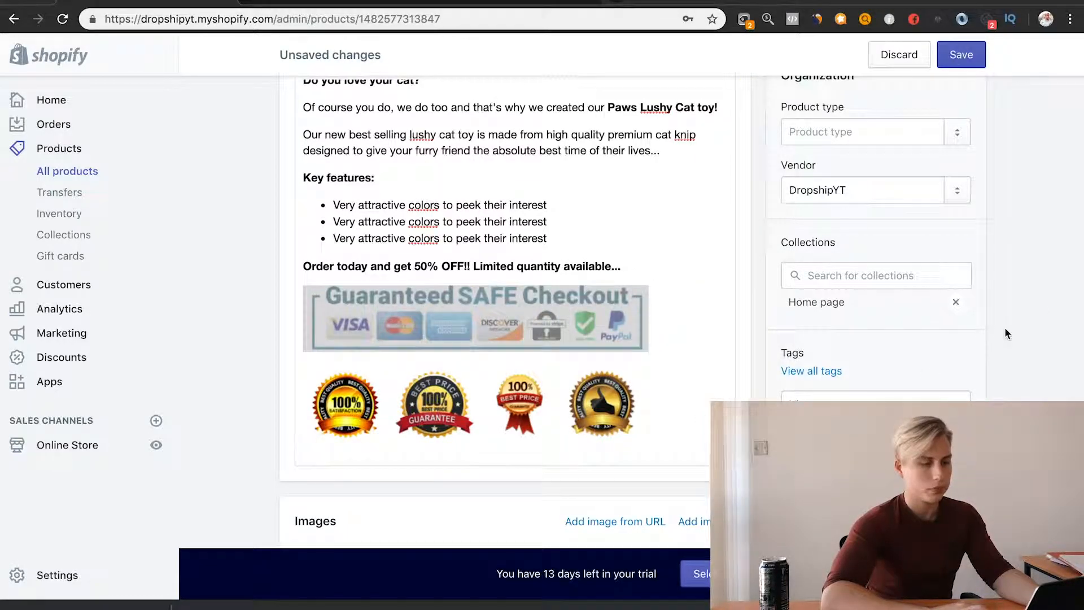
left_click(668, 316)
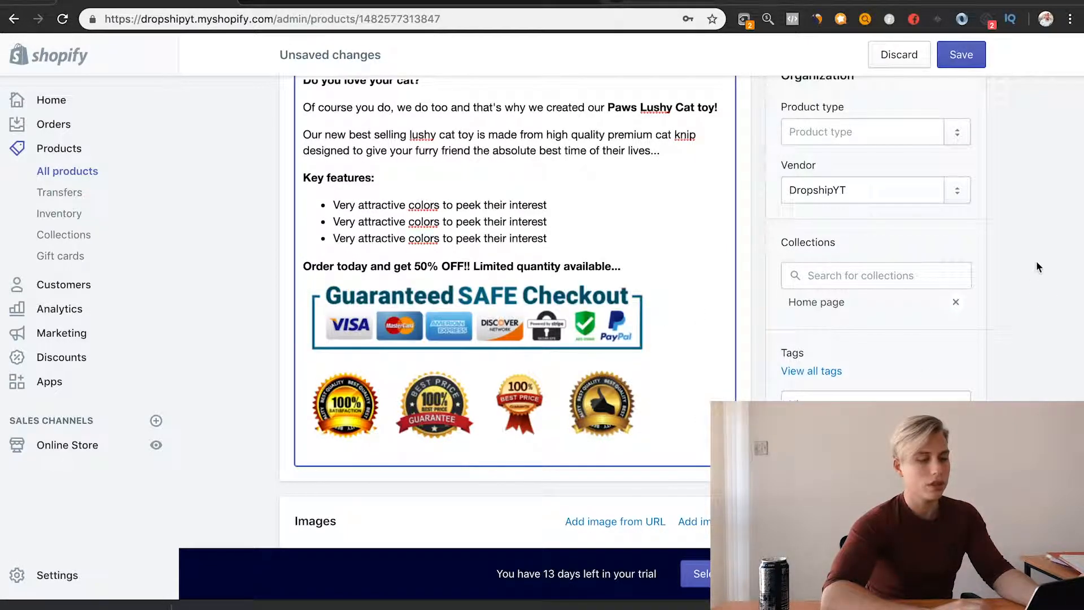
left_click(964, 57)
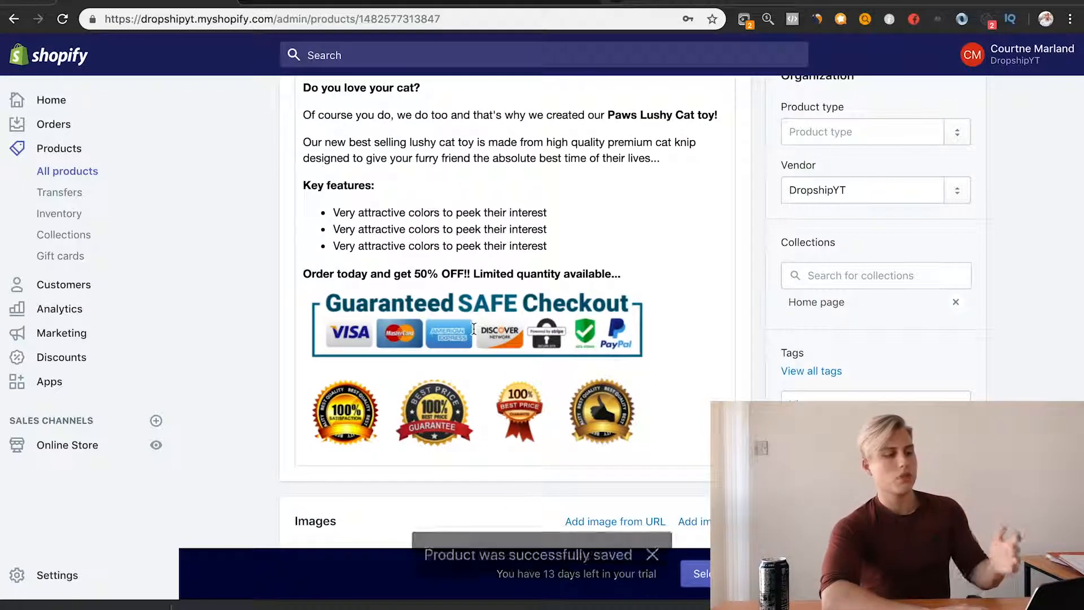
Step: Open the storefront page of The lushy Cat toy in a new browser tab and switch to it
scroll(309, 188, "up", 5)
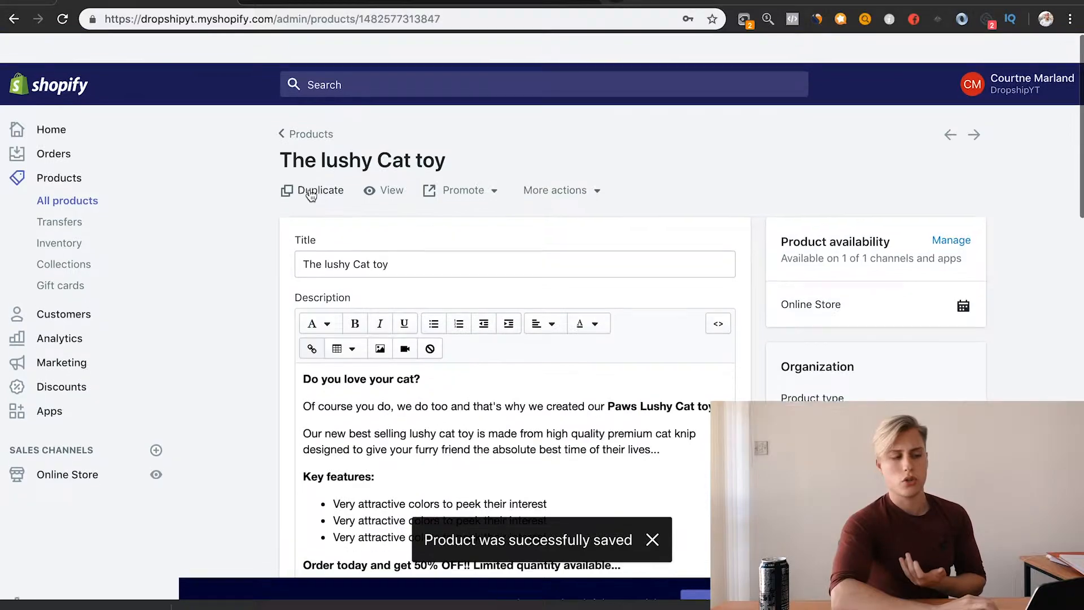
right_click(385, 162)
left_click(411, 168)
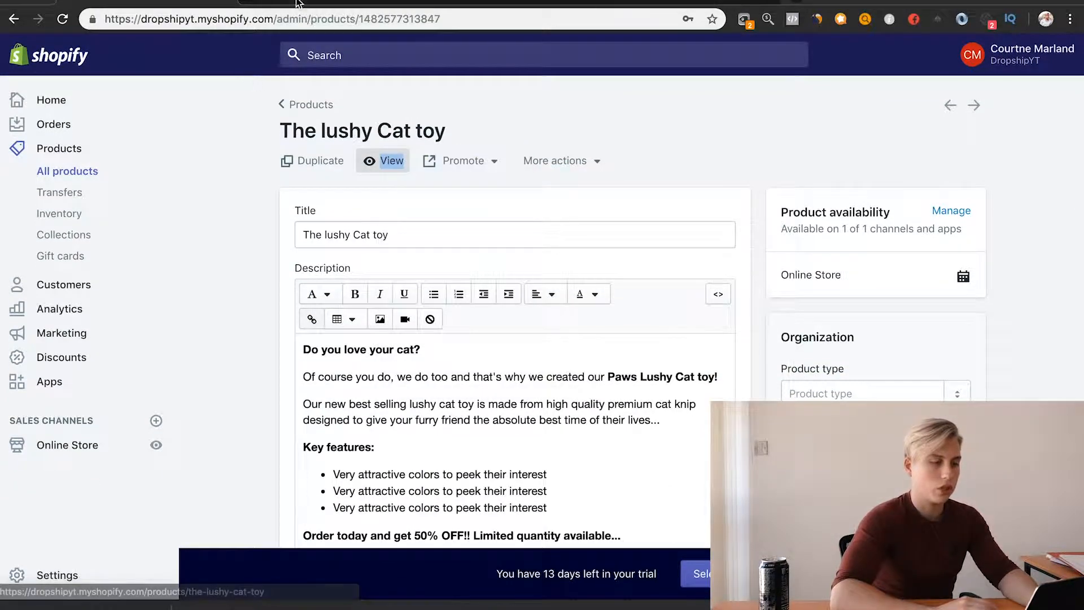
scroll(545, 381, "down", 1)
scroll(447, 394, "down", 4)
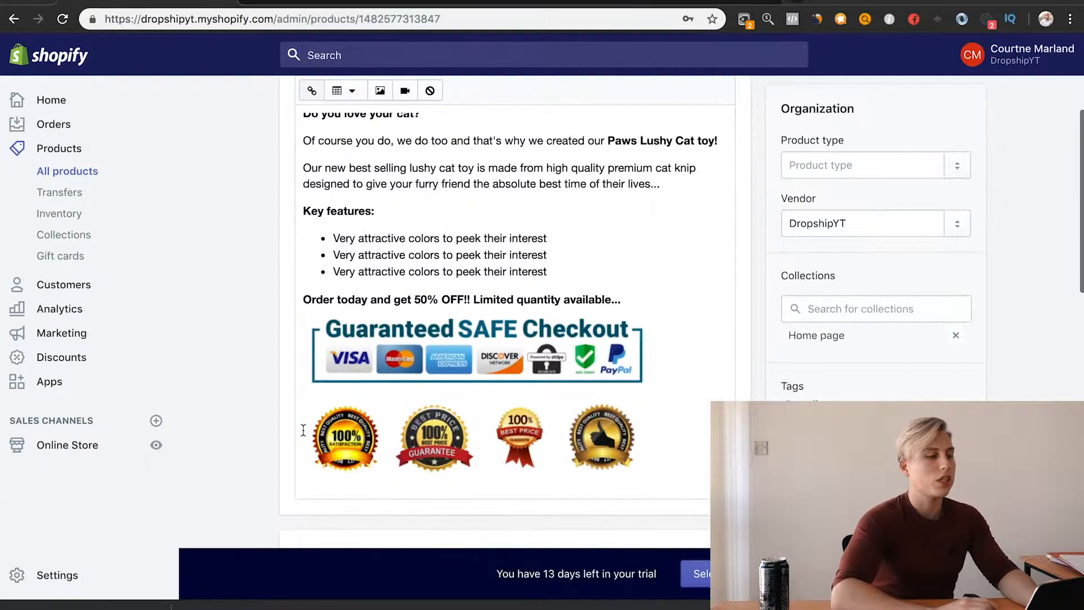
left_click(310, 3)
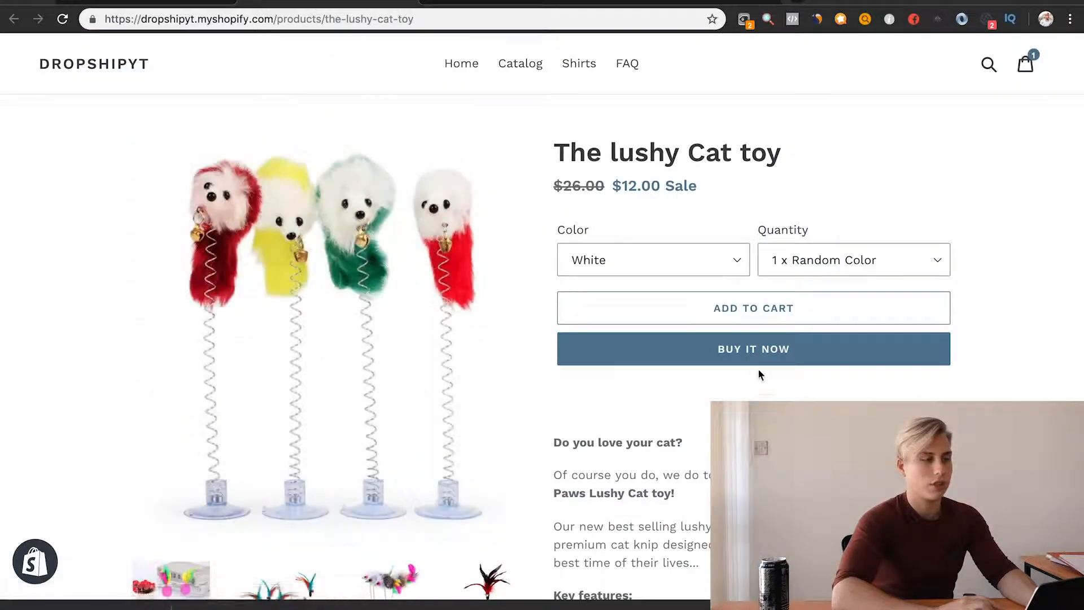
Step: Examine the description on the storefront product page, from the hook through key features and call to action to the trust badges
scroll(677, 525, "down", 6)
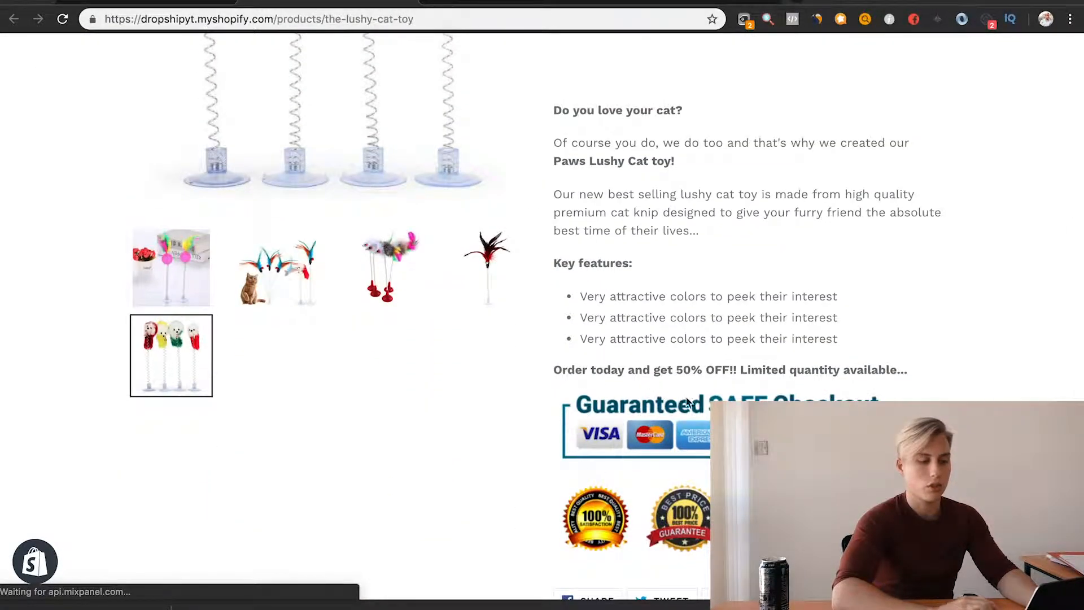
scroll(677, 527, "down", 3)
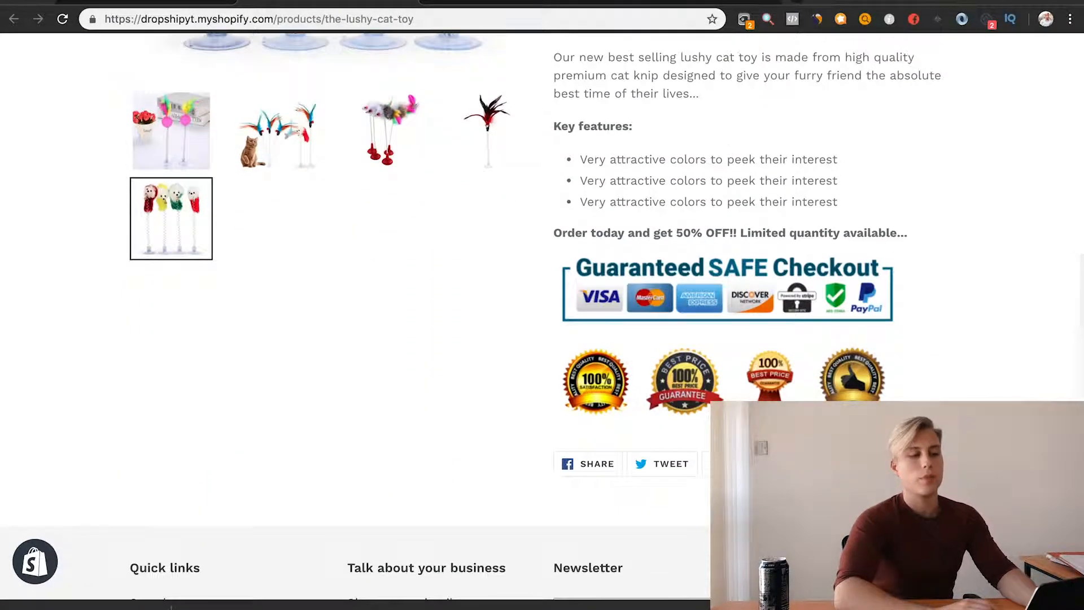
scroll(471, 316, "up", 3)
scroll(764, 340, "up", 5)
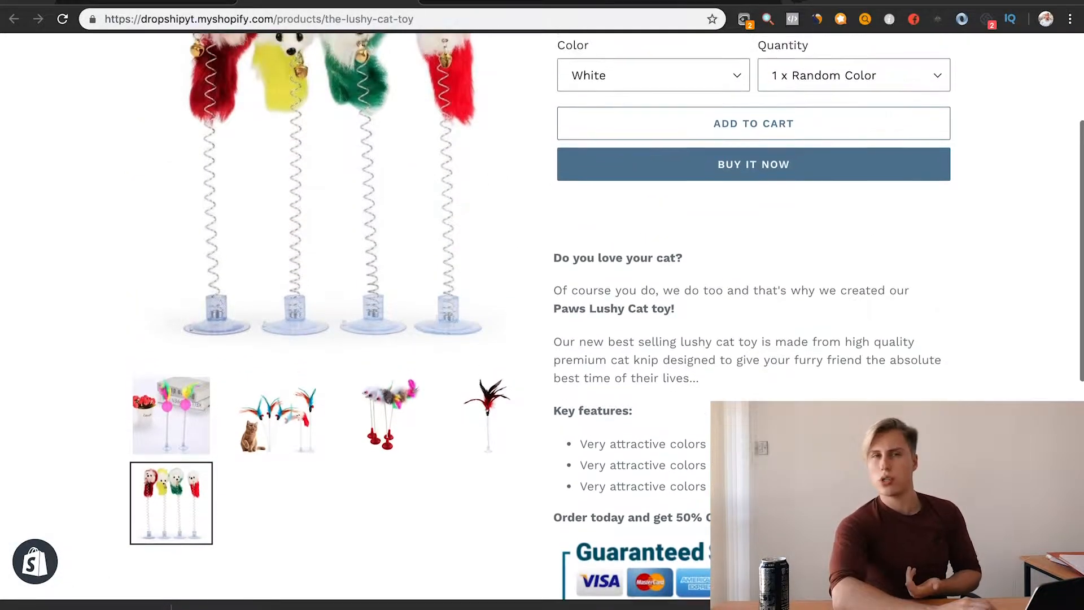
scroll(702, 401, "up", 3)
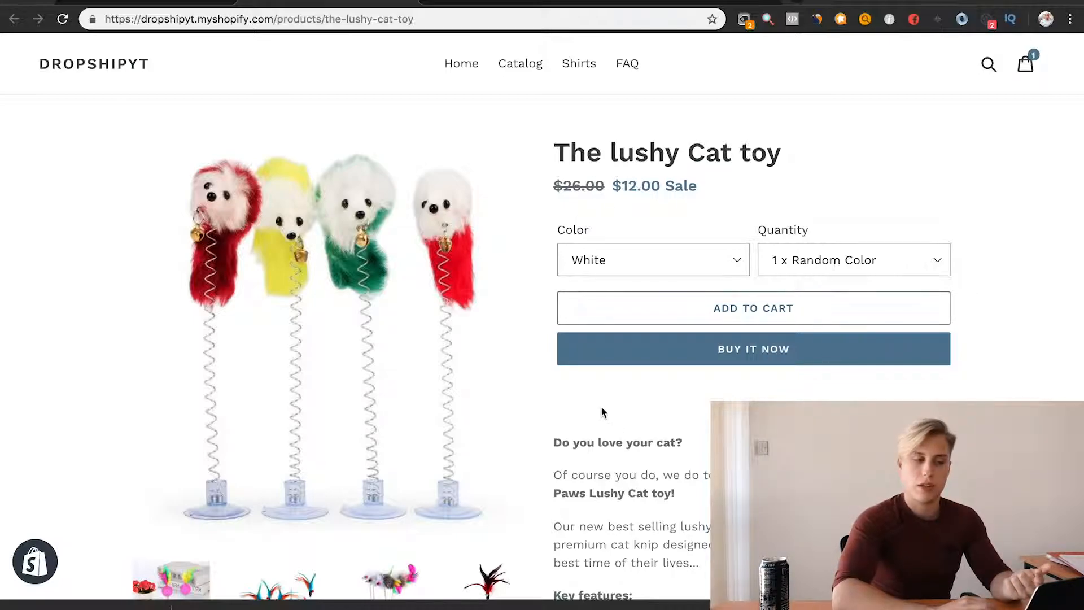
scroll(597, 415, "down", 9)
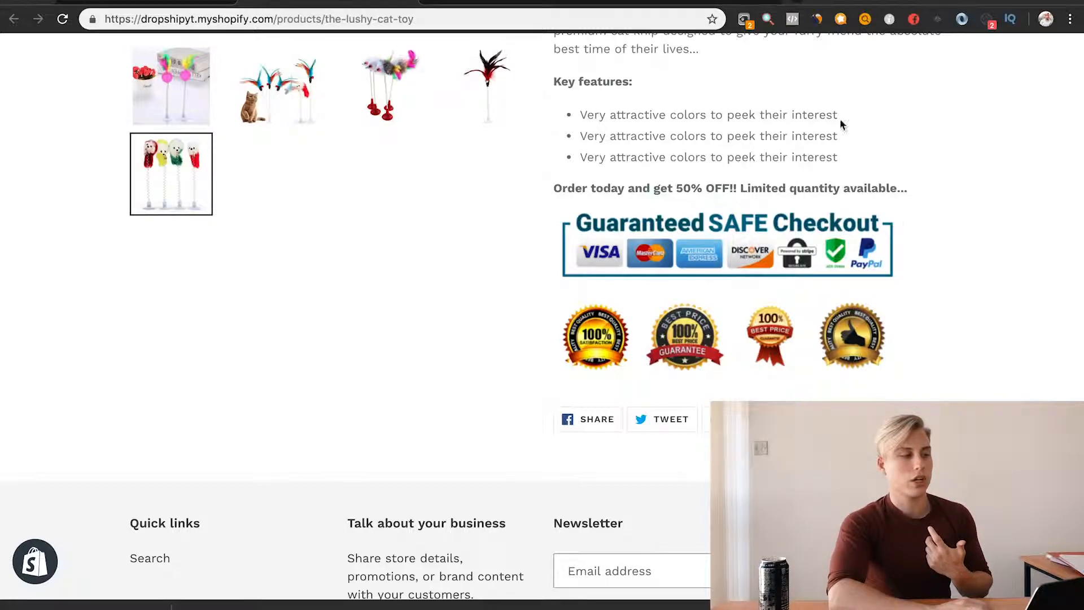
scroll(781, 320, "up", 2)
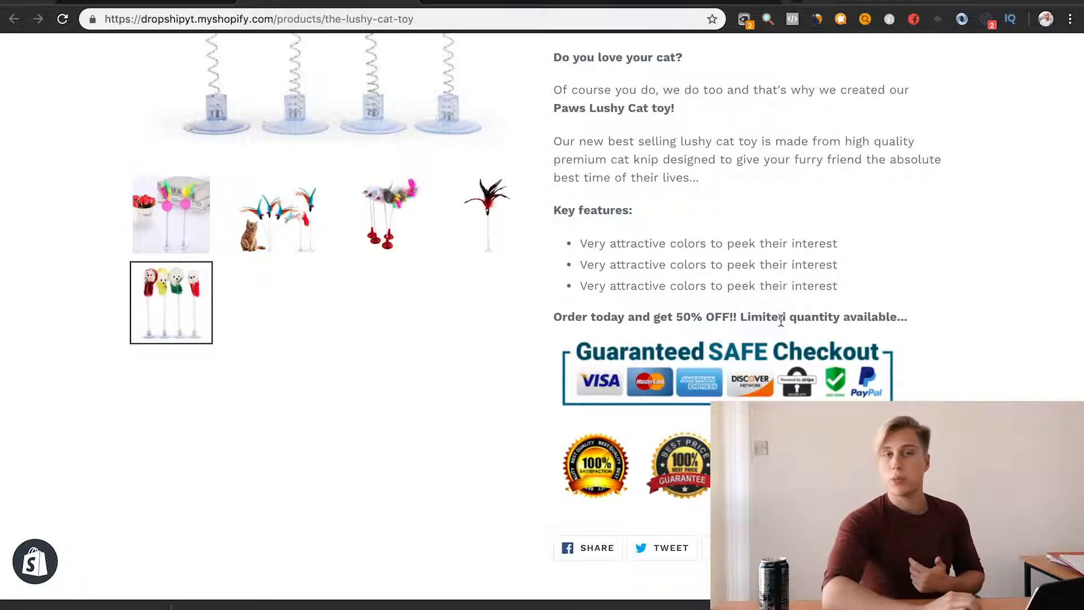
scroll(782, 320, "up", 3)
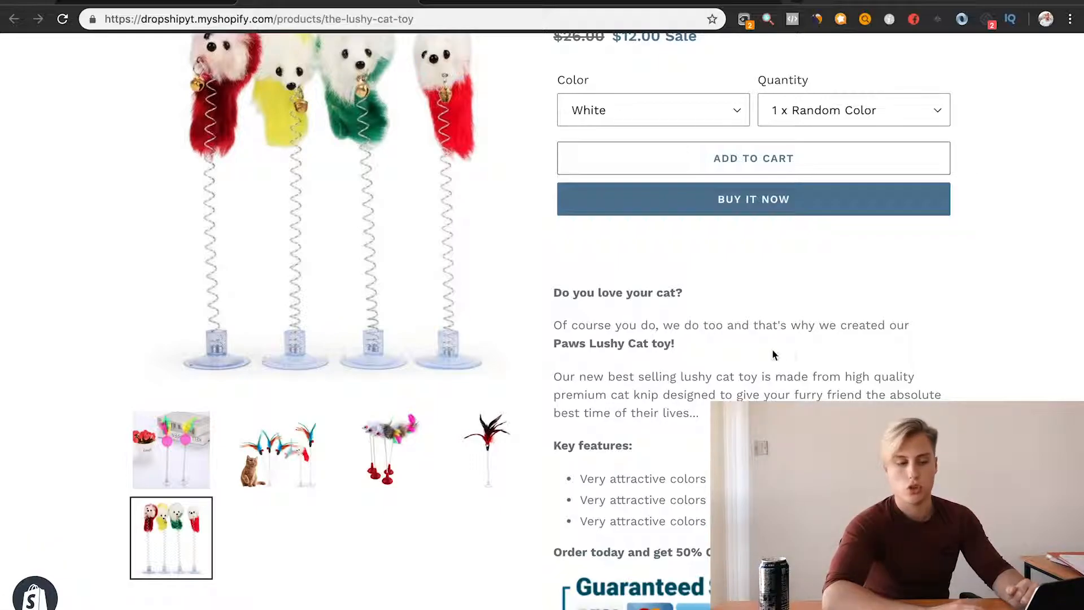
scroll(362, 317, "down", 5)
scroll(808, 286, "up", 4)
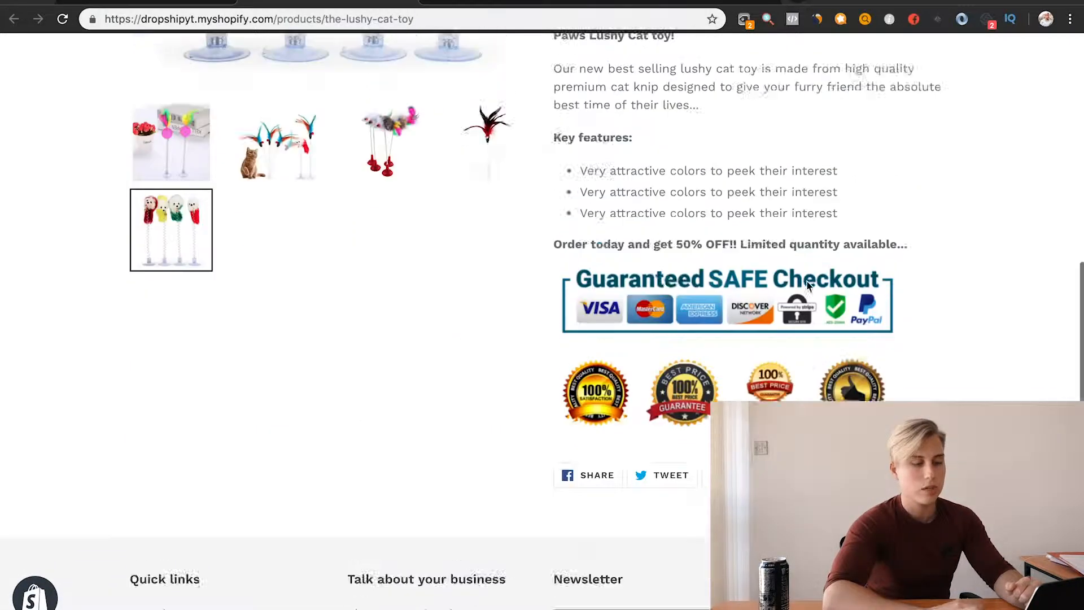
scroll(806, 286, "up", 3)
scroll(806, 286, "down", 3)
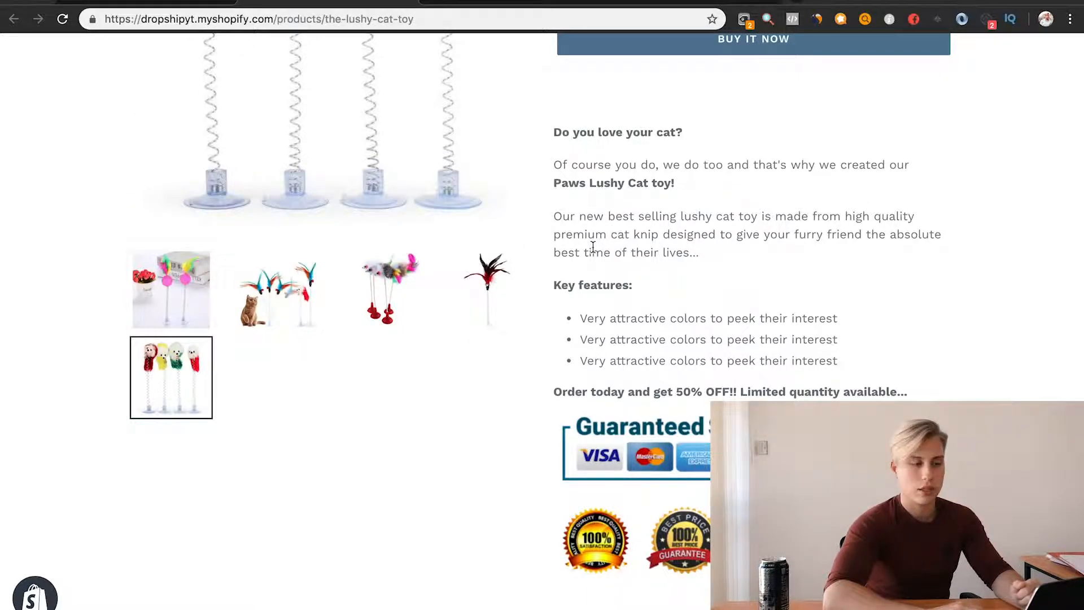
scroll(592, 247, "down", 1)
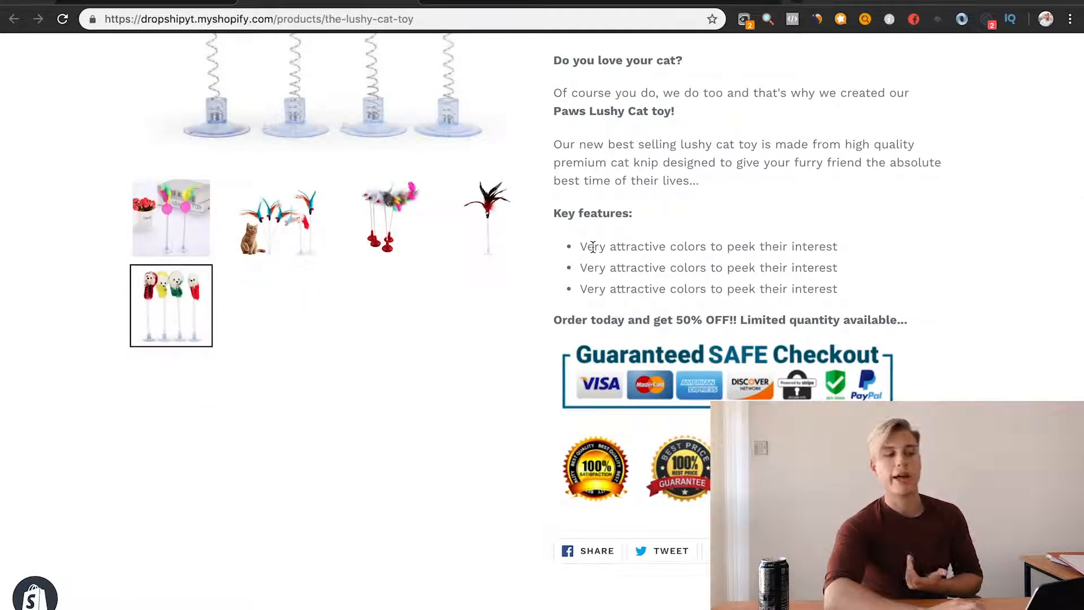
triple_click(757, 265)
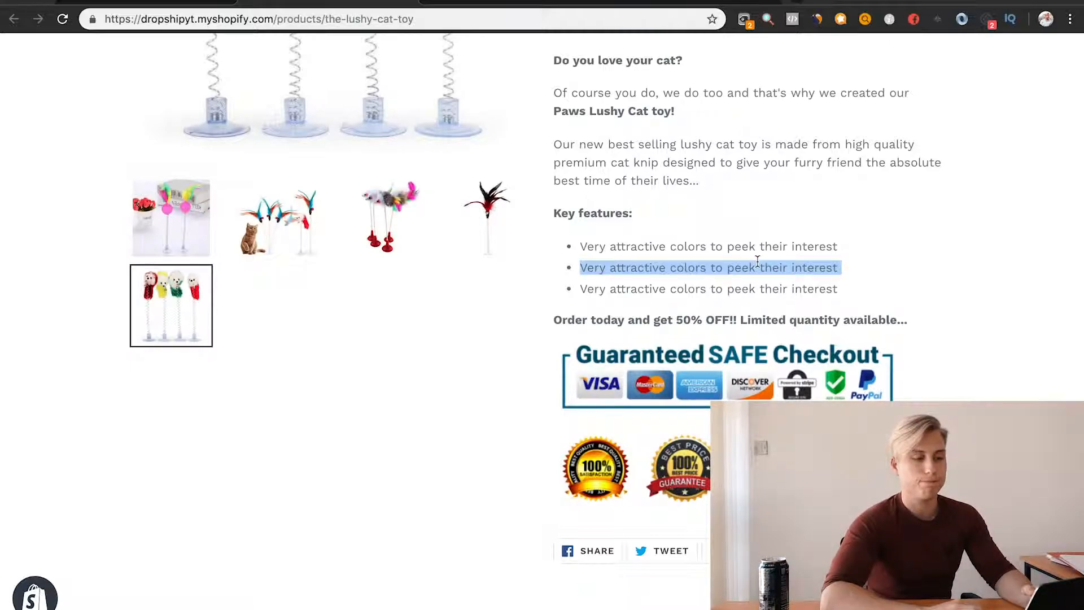
Step: Return to the Google Docs outline and review its hook, details, call-to-action and reassurance sections
left_click(491, 4)
scroll(596, 226, "up", 15)
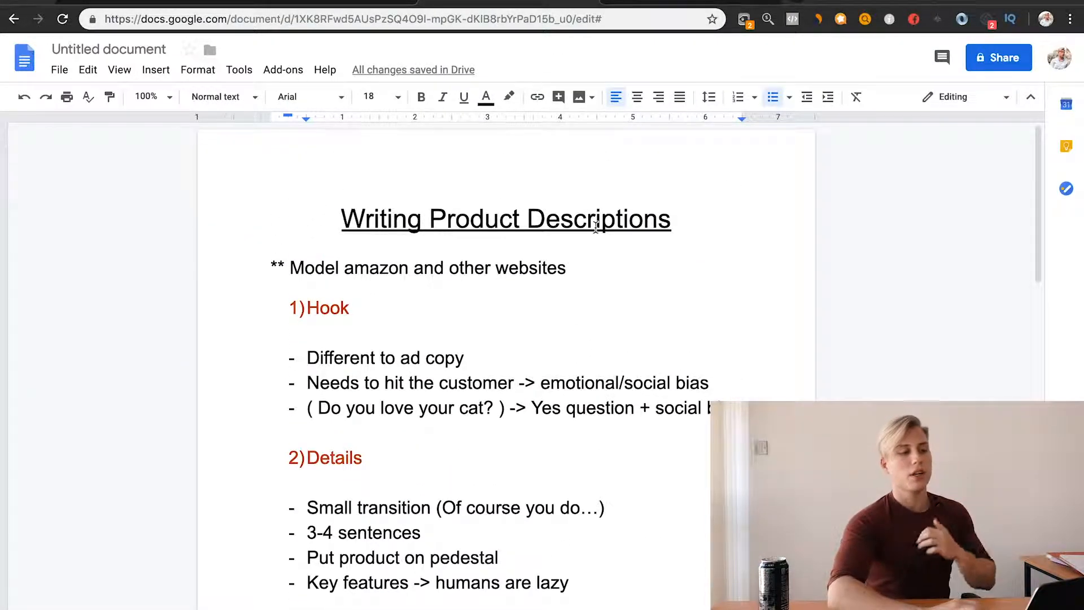
scroll(665, 312, "down", 1)
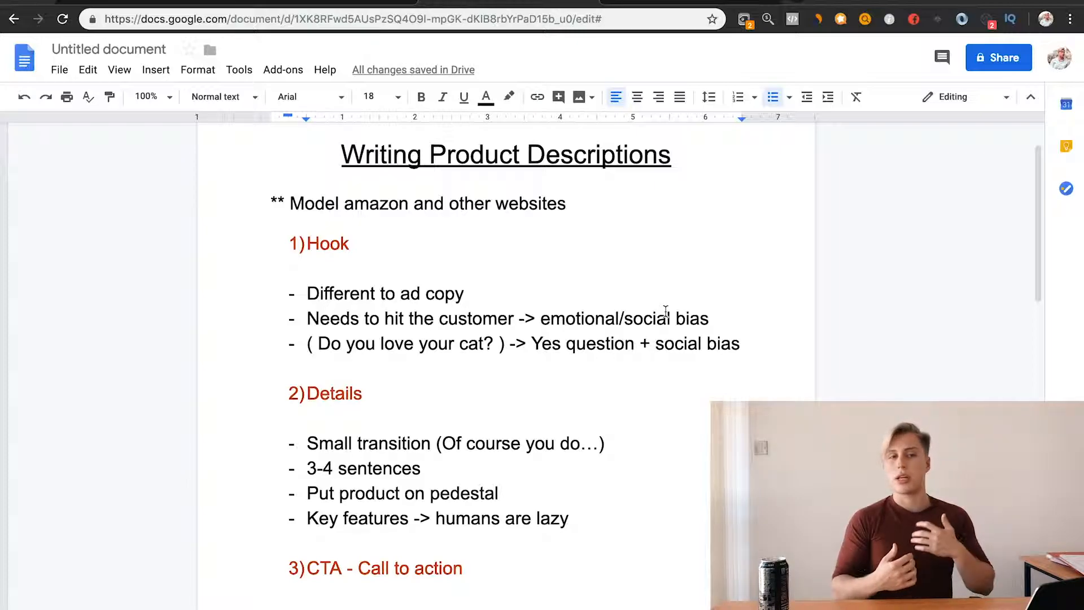
scroll(665, 311, "down", 4)
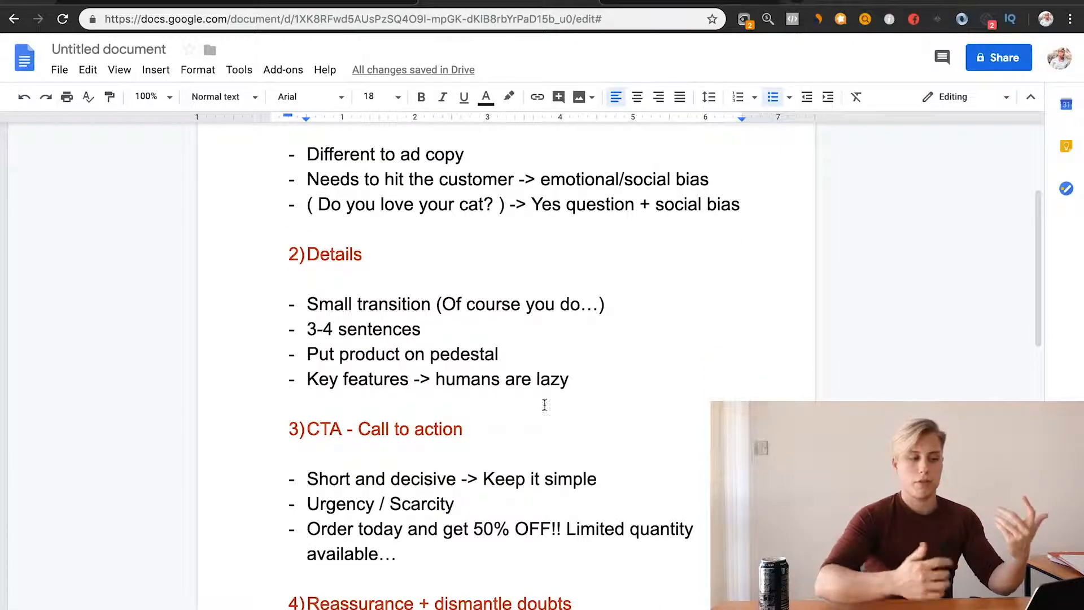
scroll(577, 478, "down", 3)
scroll(578, 478, "up", 8)
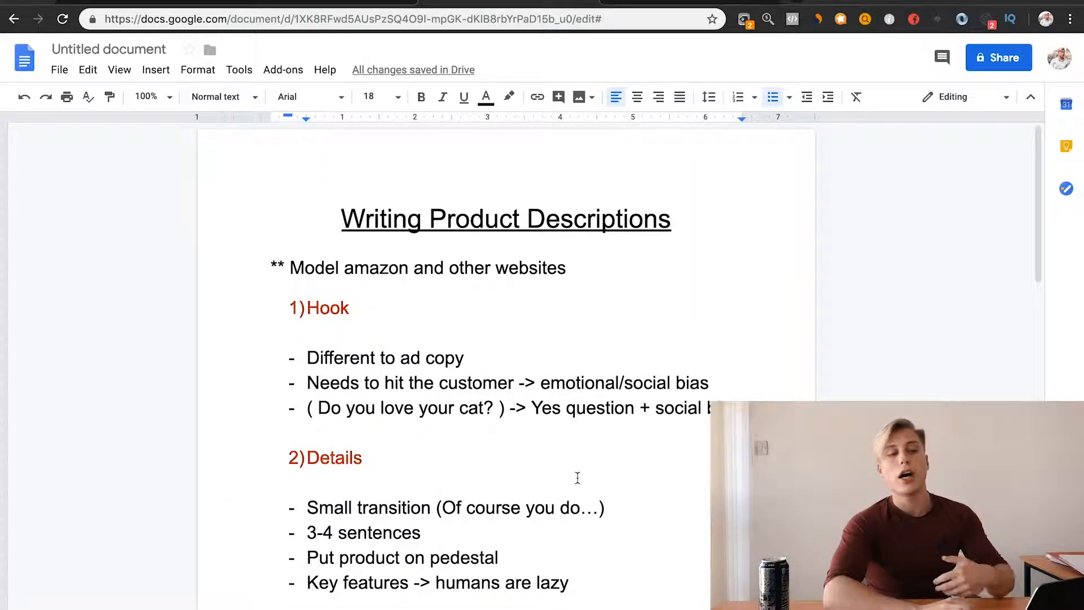